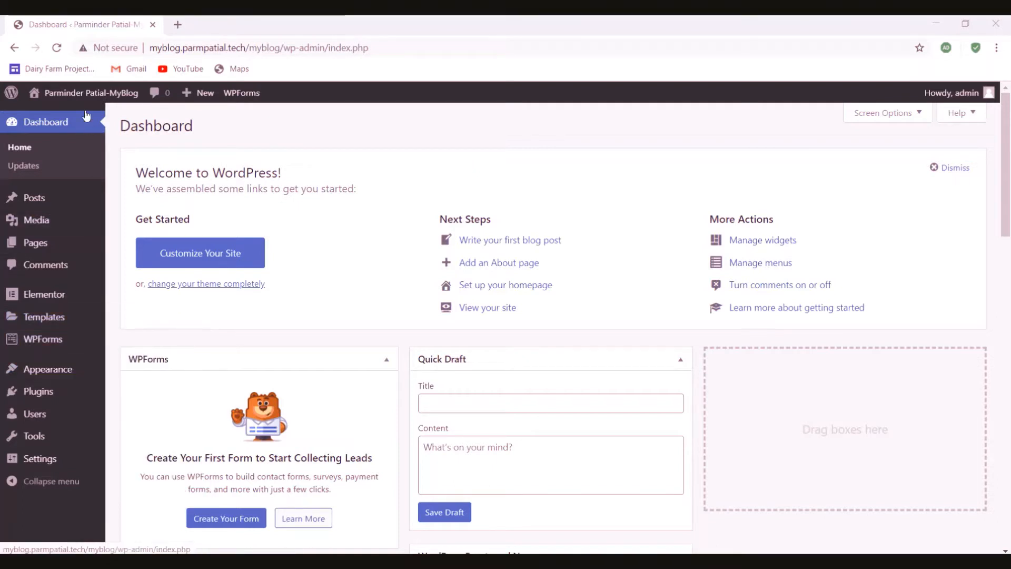
Step: Open the live site from the dashboard in a new browser tab and switch to it
{"action": "mouse_move", "coordinate": [83, 97]}
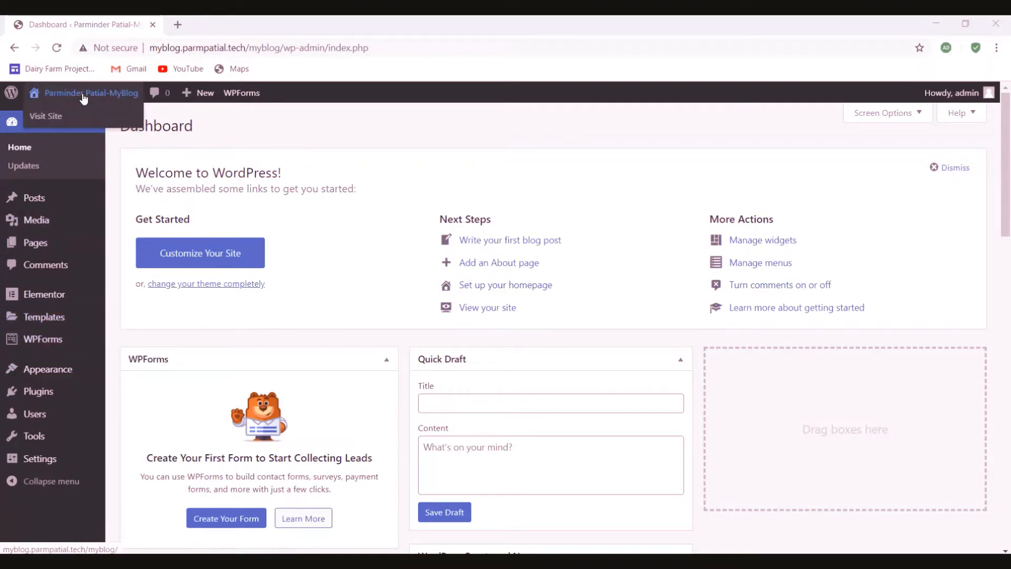
{"action": "right_click", "coordinate": [46, 120]}
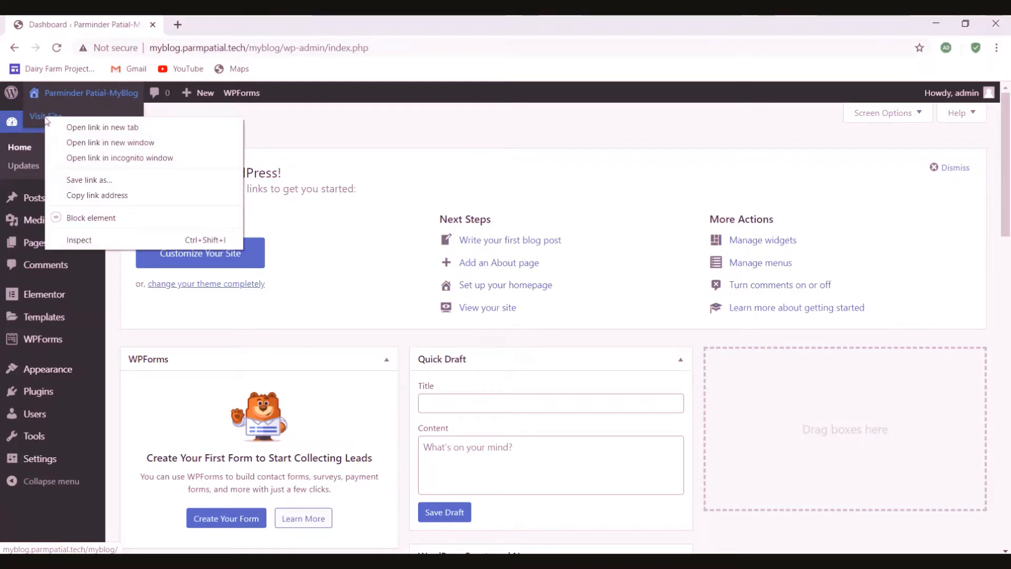
{"action": "left_click", "coordinate": [70, 127]}
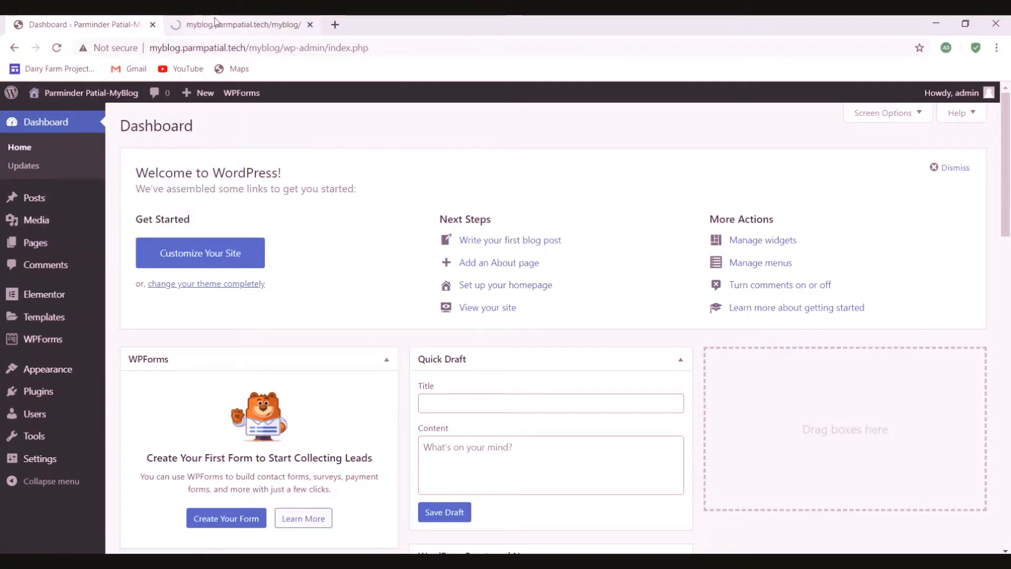
{"action": "left_click", "coordinate": [214, 22]}
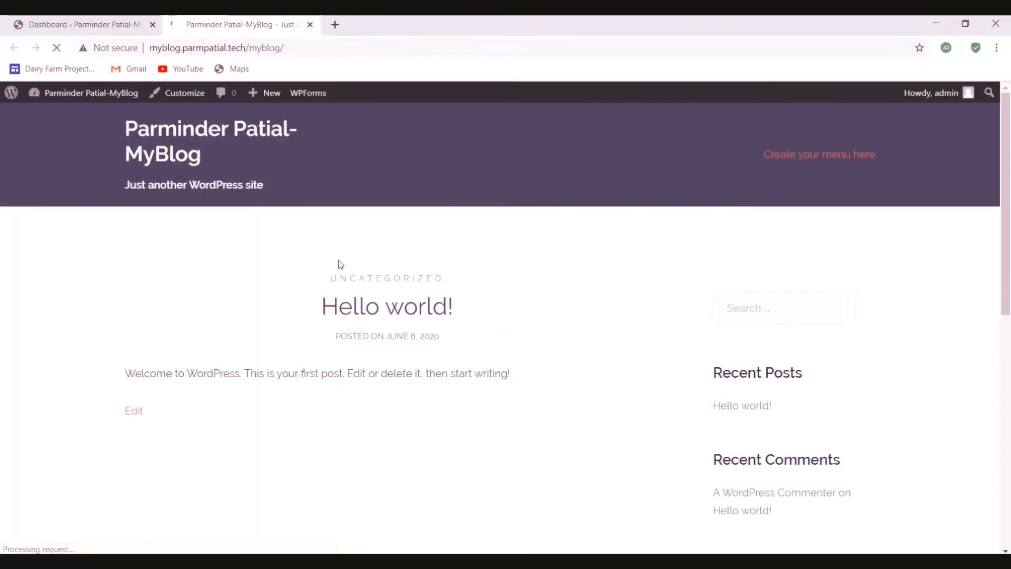
Step: Examine the blog's front page from header to footer, including the post and sidebar widgets, and close its tab
{"action": "scroll", "coordinate": [395, 334], "scroll_direction": "down", "scroll_amount": 5}
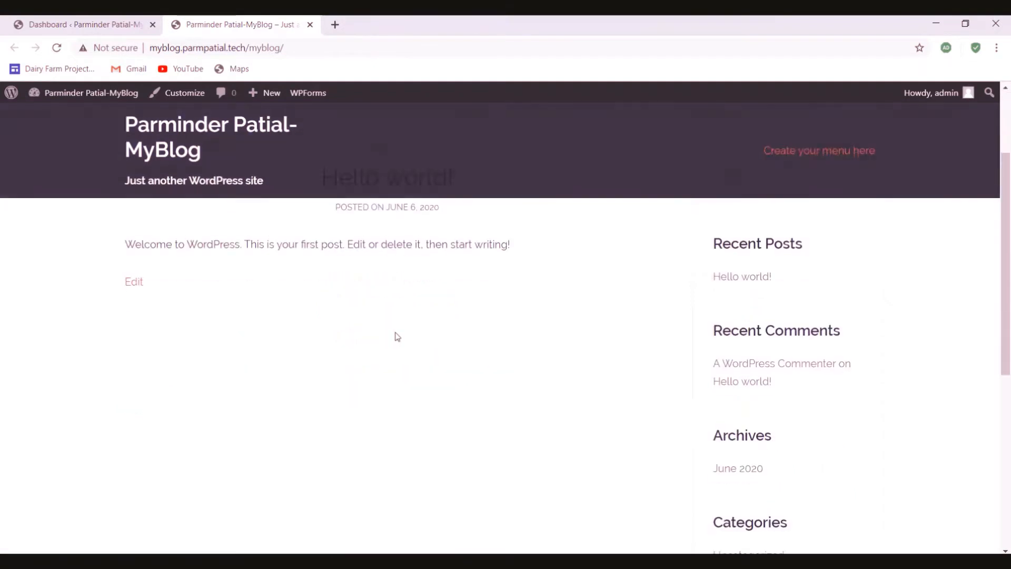
{"action": "scroll", "coordinate": [395, 334], "scroll_direction": "up", "scroll_amount": 5}
{"action": "scroll", "coordinate": [373, 328], "scroll_direction": "down", "scroll_amount": 4}
{"action": "scroll", "coordinate": [373, 327], "scroll_direction": "down", "scroll_amount": 5}
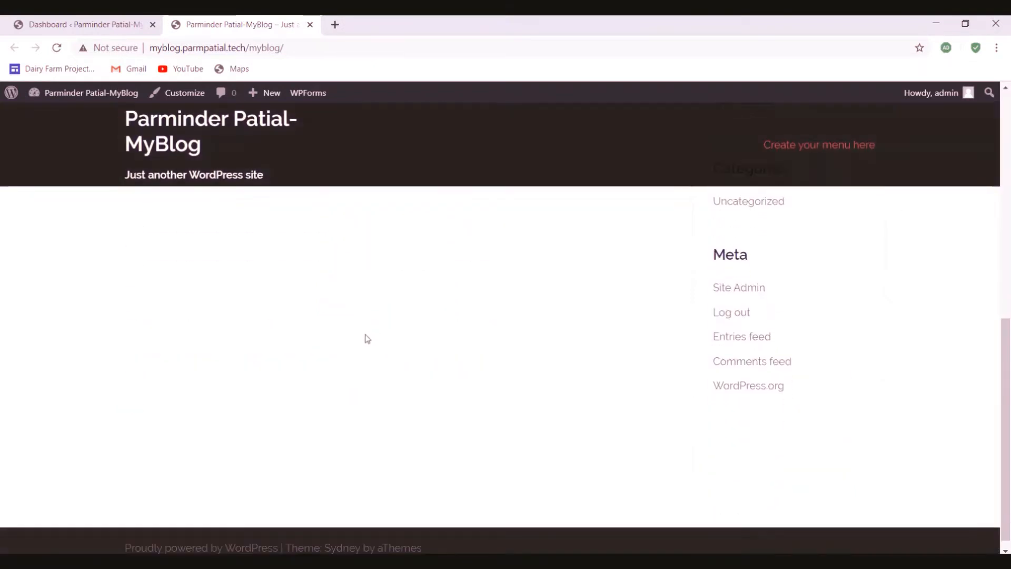
{"action": "scroll", "coordinate": [365, 333], "scroll_direction": "up", "scroll_amount": 10}
{"action": "scroll", "coordinate": [377, 295], "scroll_direction": "down", "scroll_amount": 5}
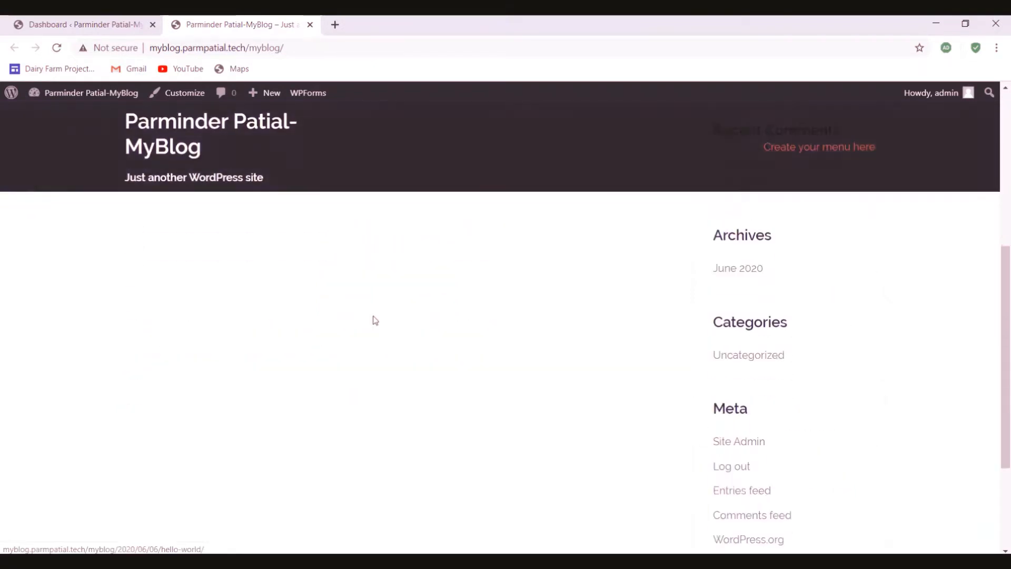
{"action": "scroll", "coordinate": [375, 318], "scroll_direction": "up", "scroll_amount": 5}
{"action": "scroll", "coordinate": [375, 318], "scroll_direction": "down", "scroll_amount": 5}
{"action": "scroll", "coordinate": [375, 320], "scroll_direction": "up", "scroll_amount": 2}
{"action": "scroll", "coordinate": [375, 320], "scroll_direction": "up", "scroll_amount": 3}
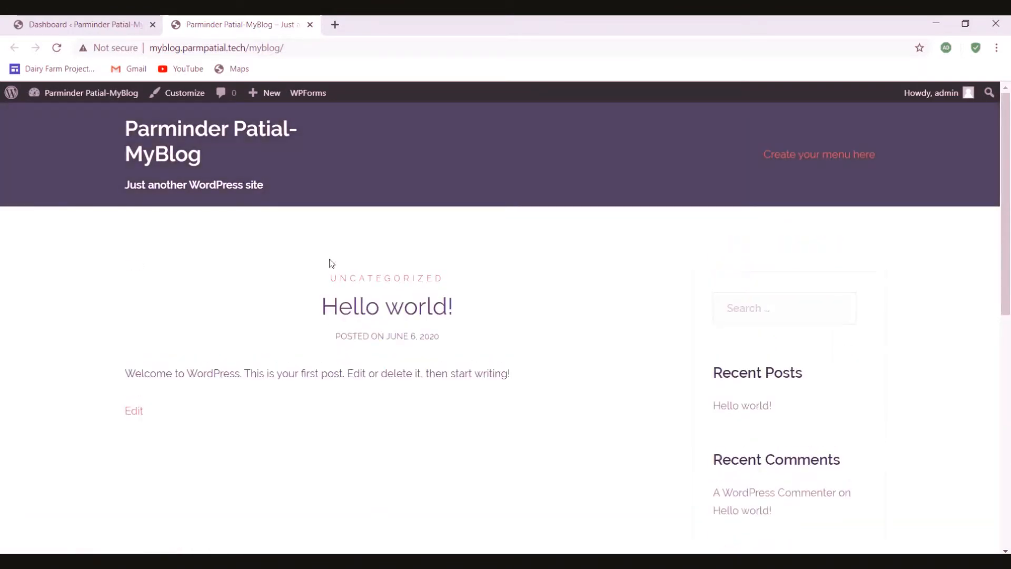
{"action": "scroll", "coordinate": [330, 264], "scroll_direction": "down", "scroll_amount": 5}
{"action": "scroll", "coordinate": [330, 265], "scroll_direction": "up", "scroll_amount": 5}
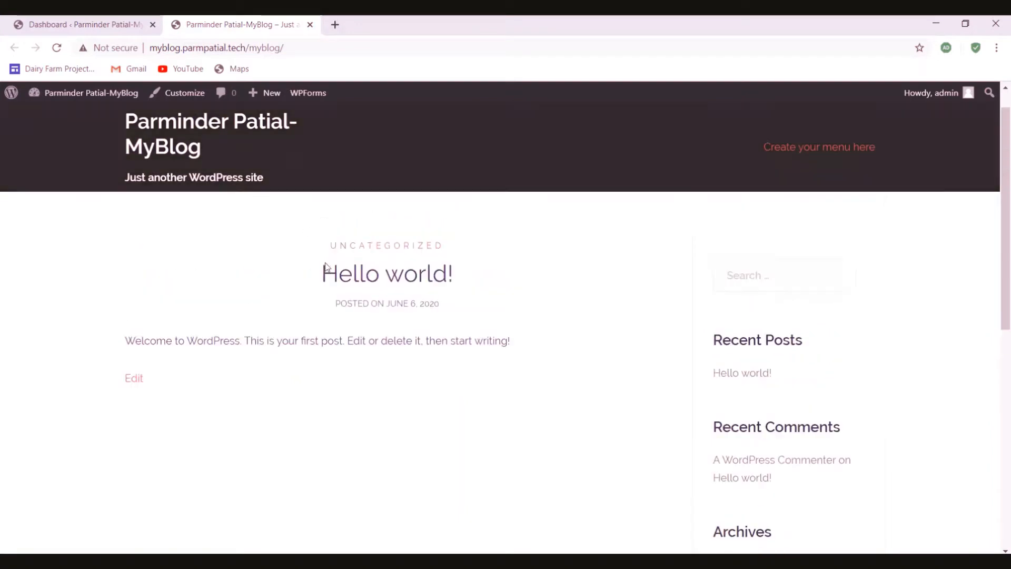
{"action": "left_click", "coordinate": [309, 25]}
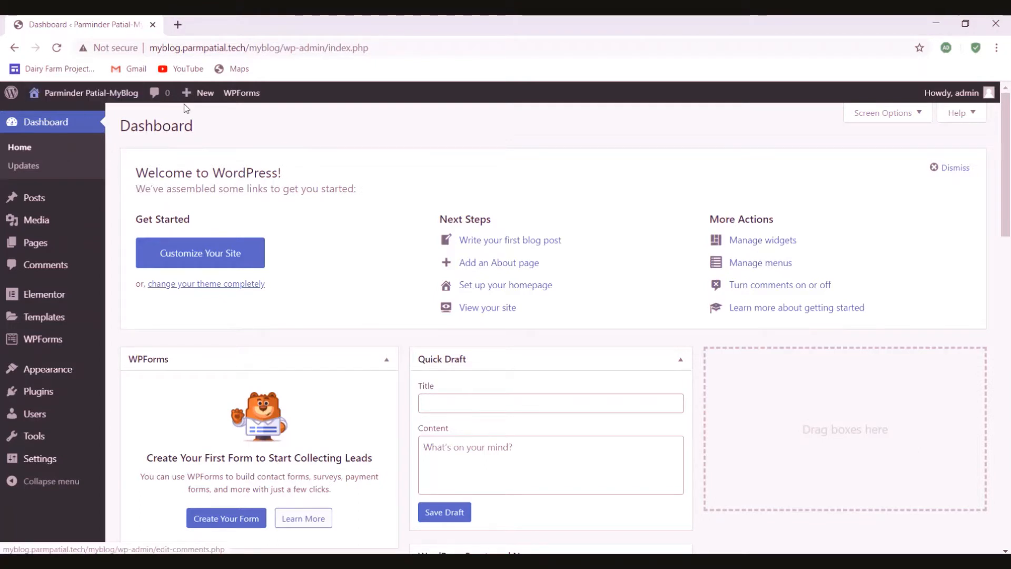
Step: Add a new page and title it "Homepage"
{"action": "mouse_move", "coordinate": [193, 98]}
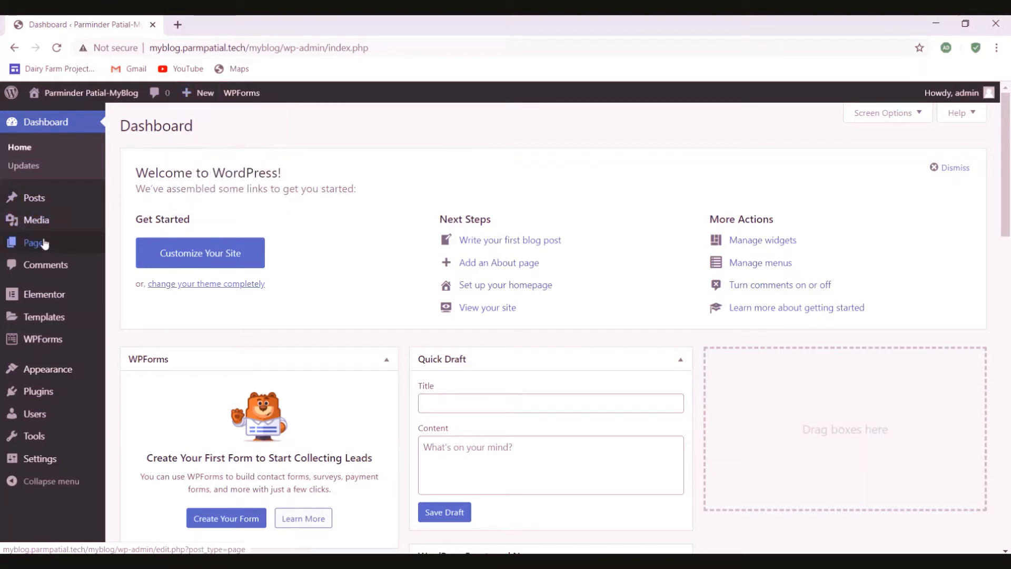
{"action": "mouse_move", "coordinate": [42, 249]}
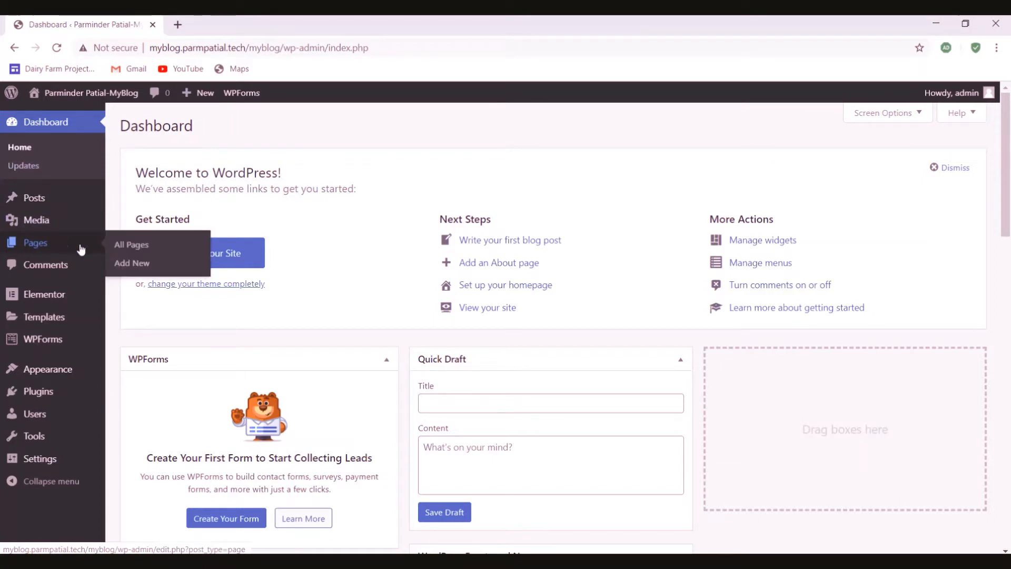
{"action": "left_click", "coordinate": [140, 267]}
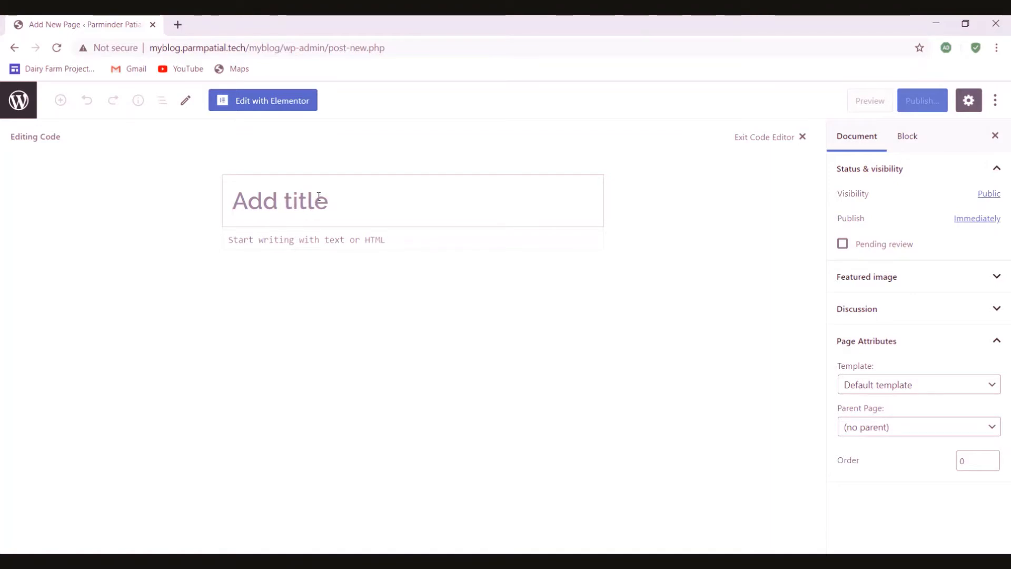
{"action": "type", "text": "Home"}
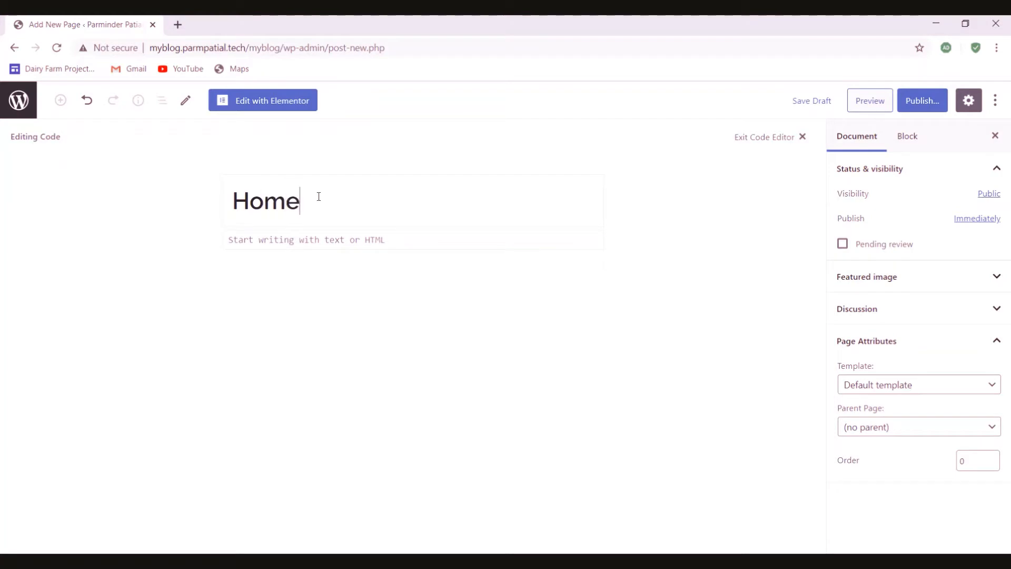
{"action": "type", "text": "page"}
Step: Assign the Front Page template in the page attributes and publish the page
{"action": "left_click", "coordinate": [997, 342]}
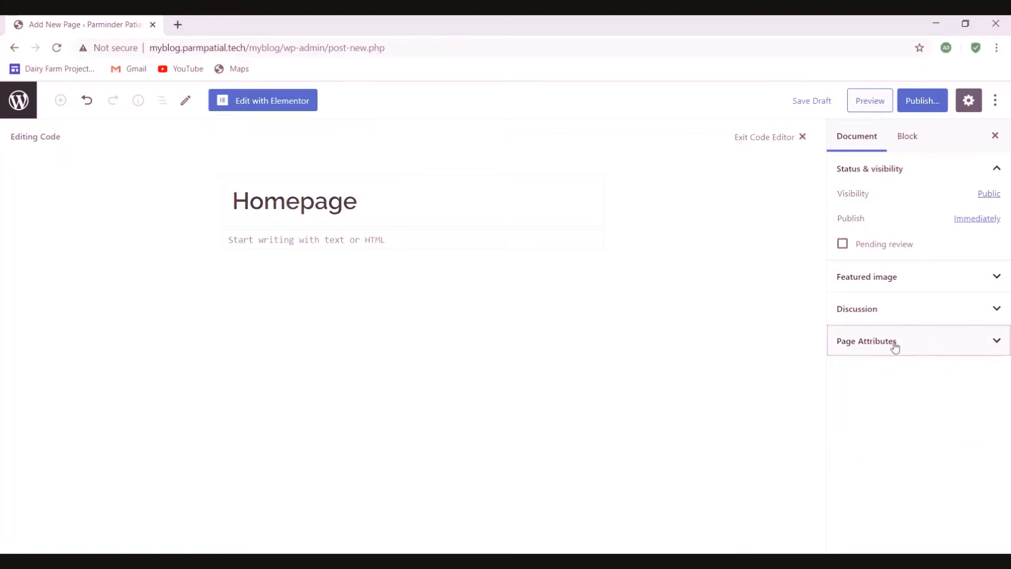
{"action": "left_click", "coordinate": [997, 345]}
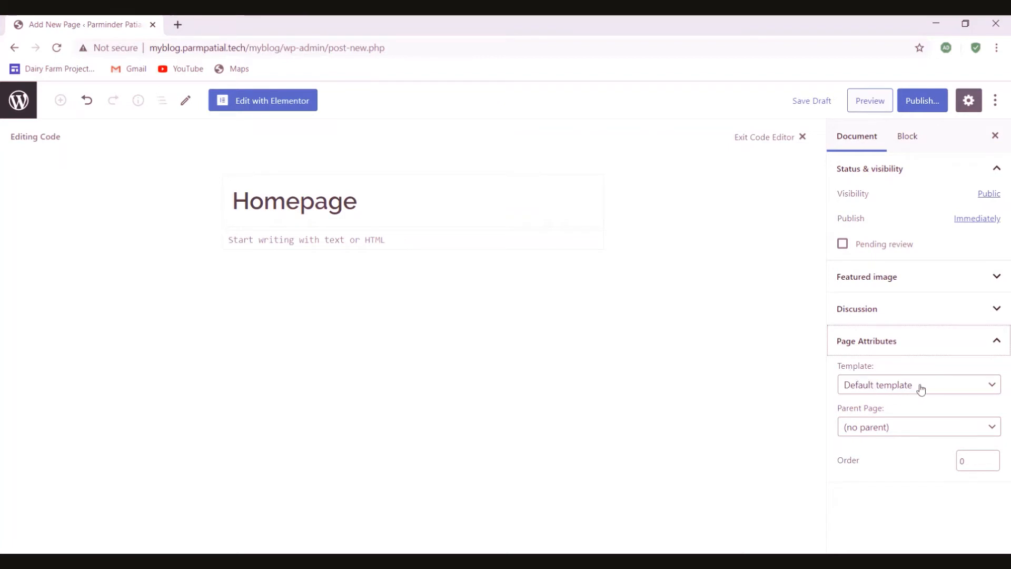
{"action": "left_click", "coordinate": [984, 385]}
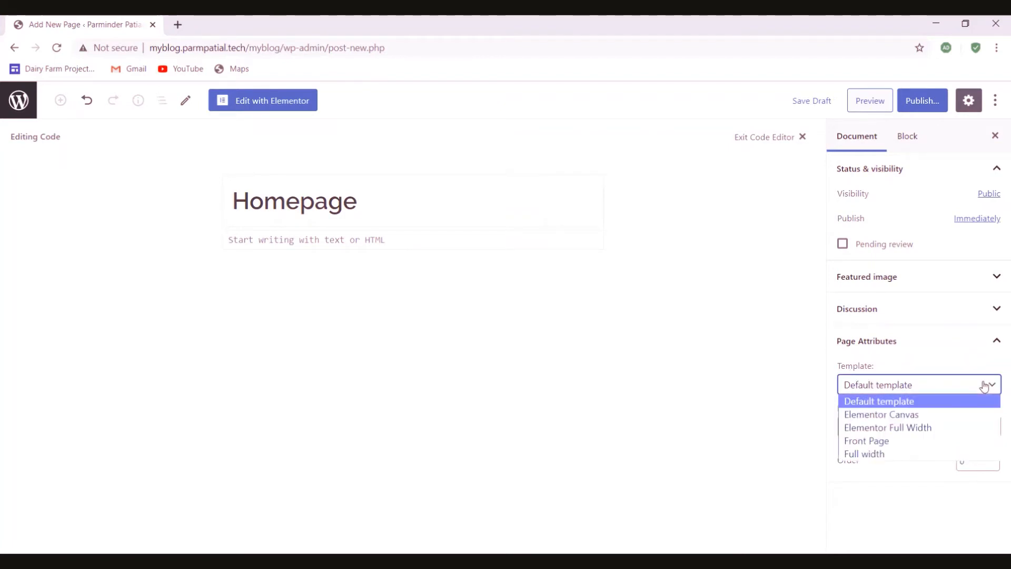
{"action": "left_click", "coordinate": [896, 442]}
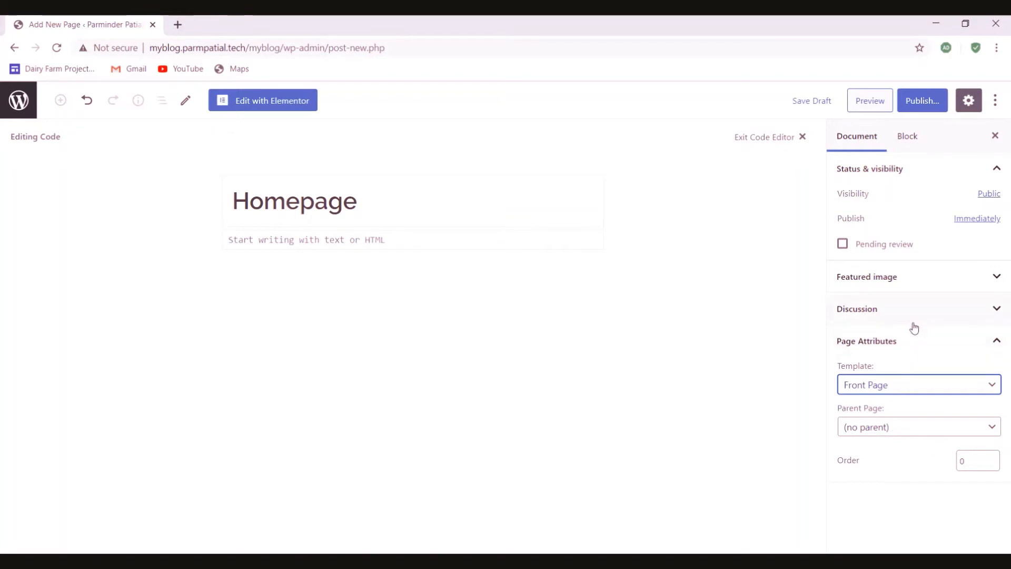
{"action": "left_click", "coordinate": [927, 104]}
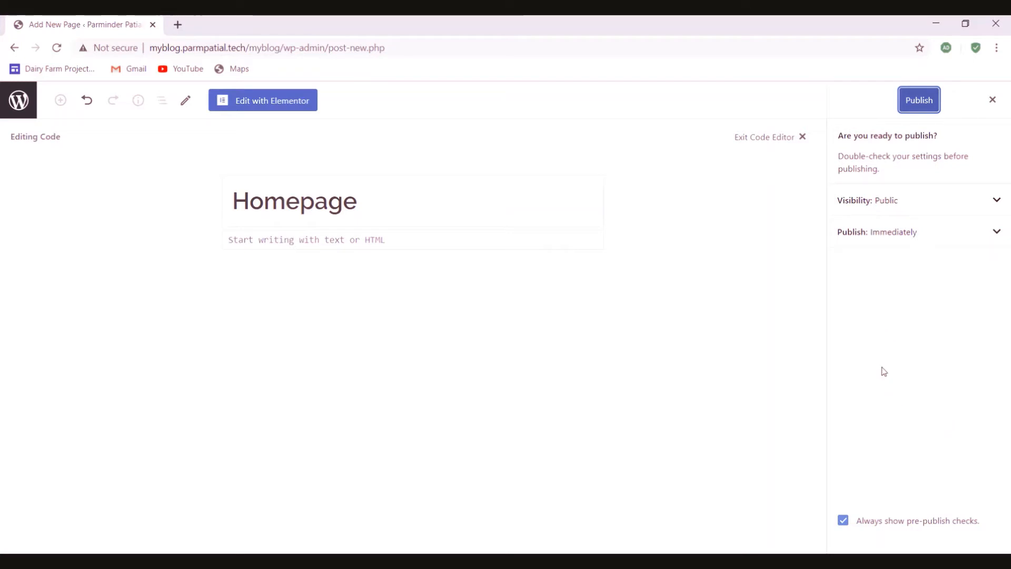
{"action": "left_click", "coordinate": [921, 102]}
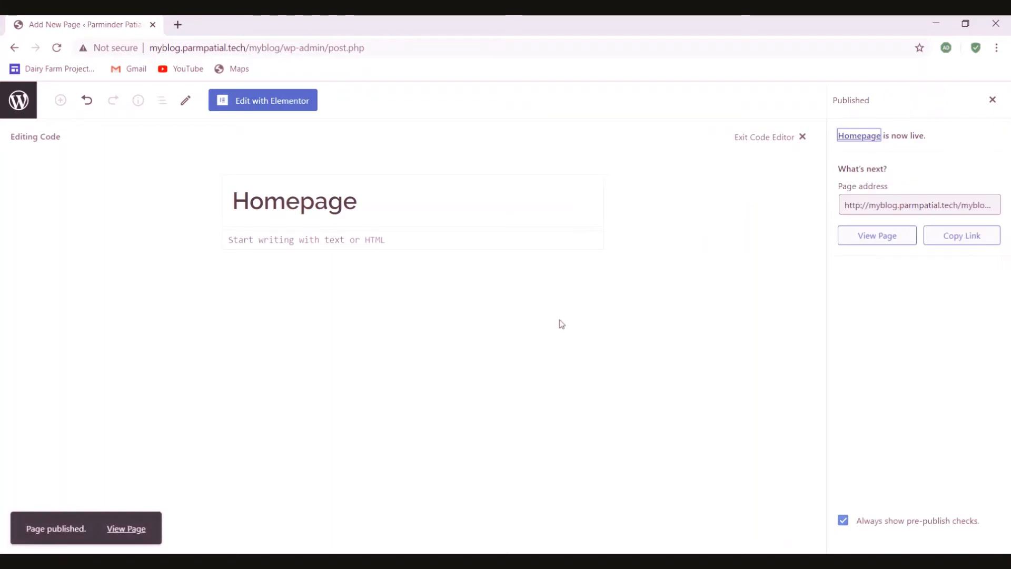
Step: View the published Homepage in a new browser tab and return to the page editor
{"action": "right_click", "coordinate": [128, 533]}
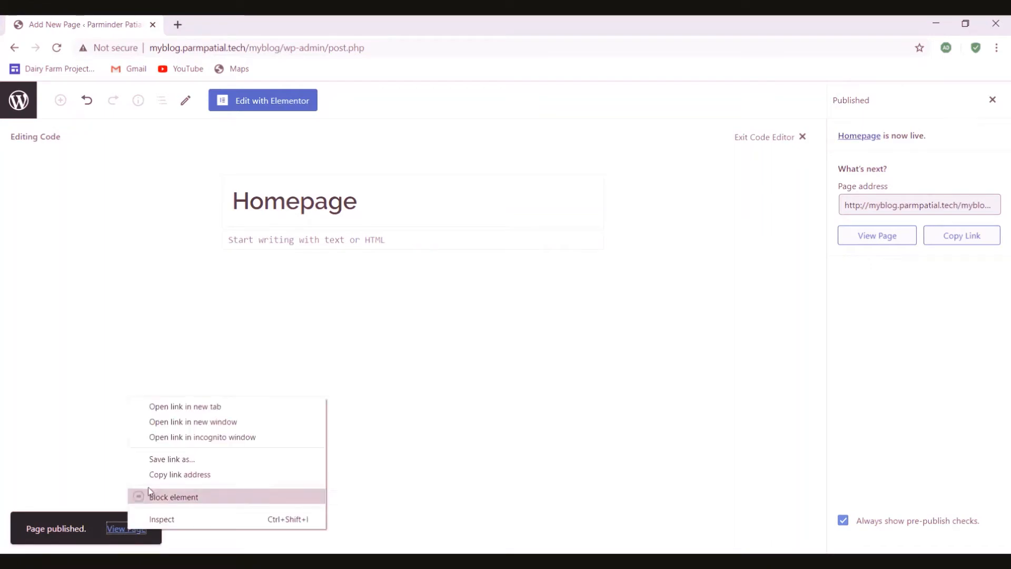
{"action": "left_click", "coordinate": [166, 408]}
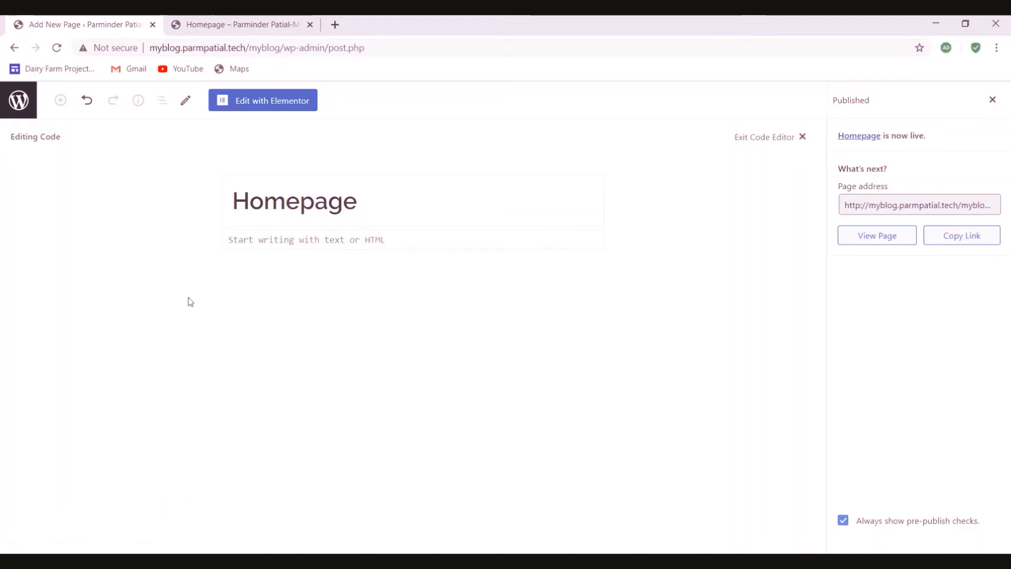
{"action": "left_click", "coordinate": [222, 27]}
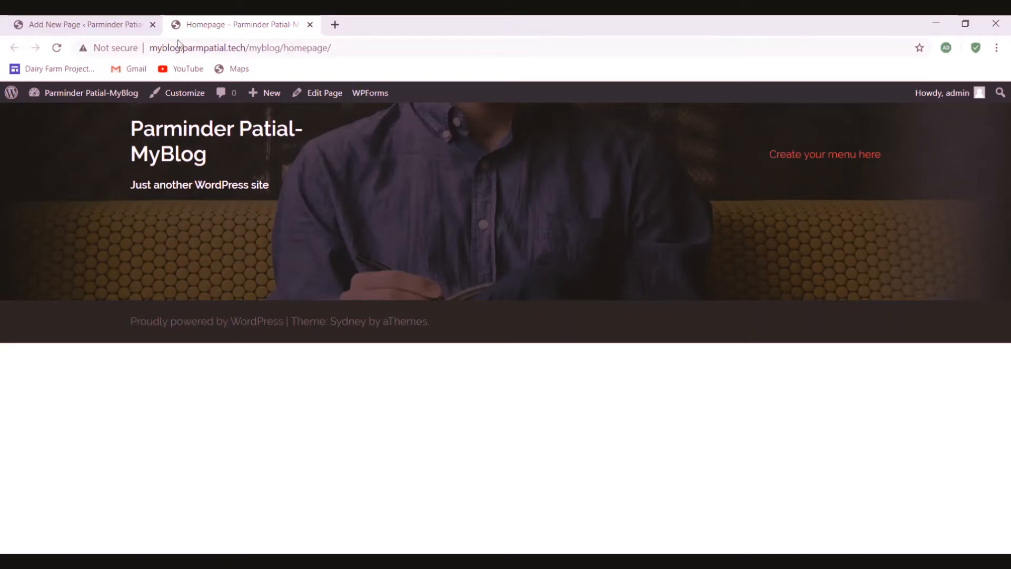
{"action": "left_click", "coordinate": [60, 25]}
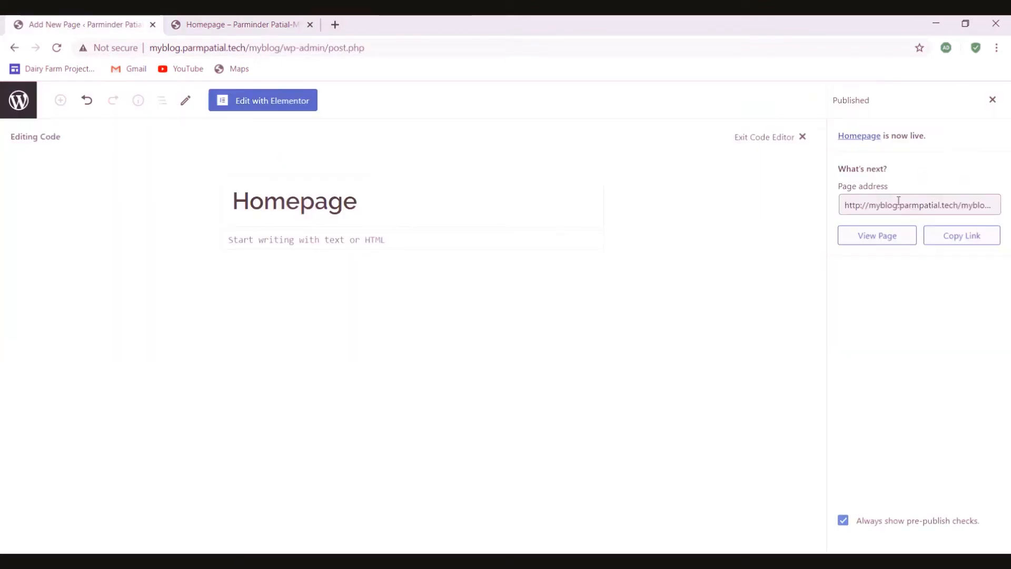
Step: Check the published page's address and open the page in another new browser tab
{"action": "left_click", "coordinate": [865, 205]}
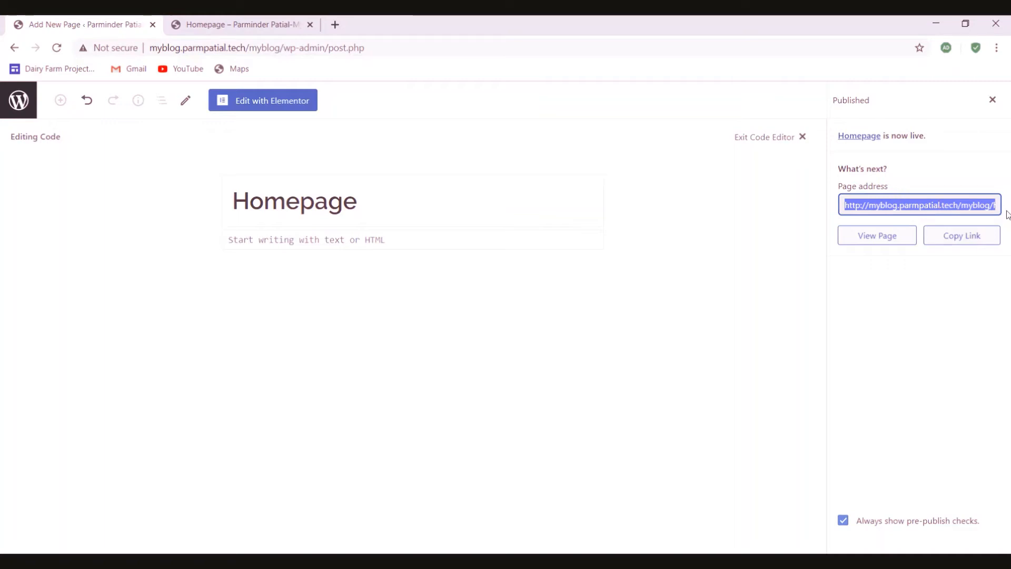
{"action": "left_click", "coordinate": [989, 209]}
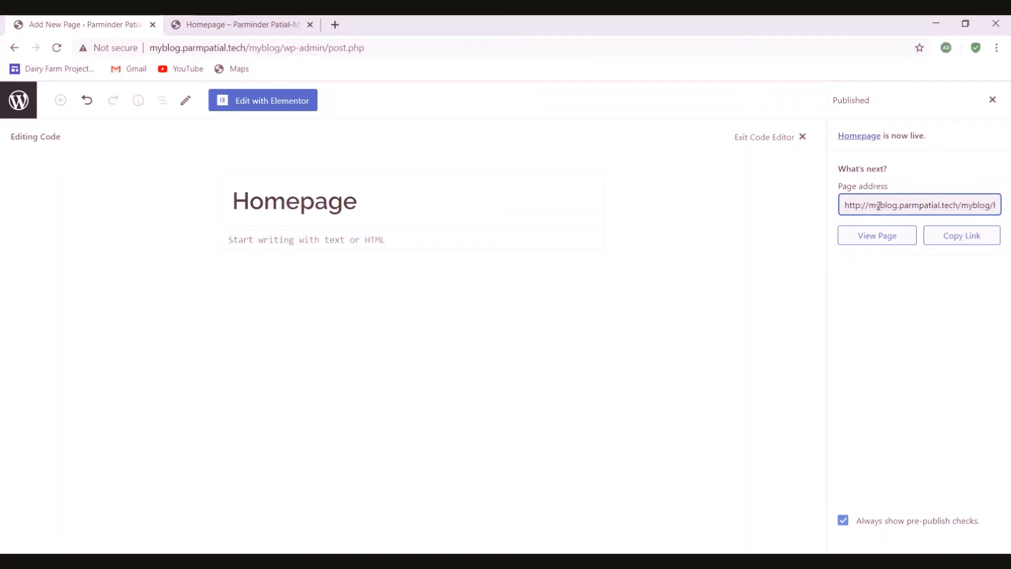
{"action": "right_click", "coordinate": [879, 239]}
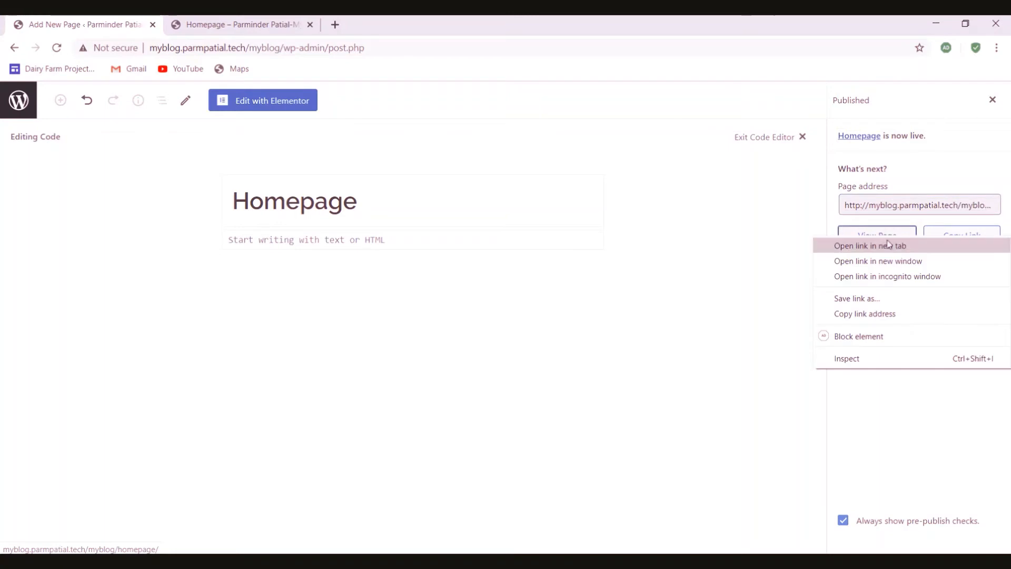
{"action": "left_click", "coordinate": [886, 247]}
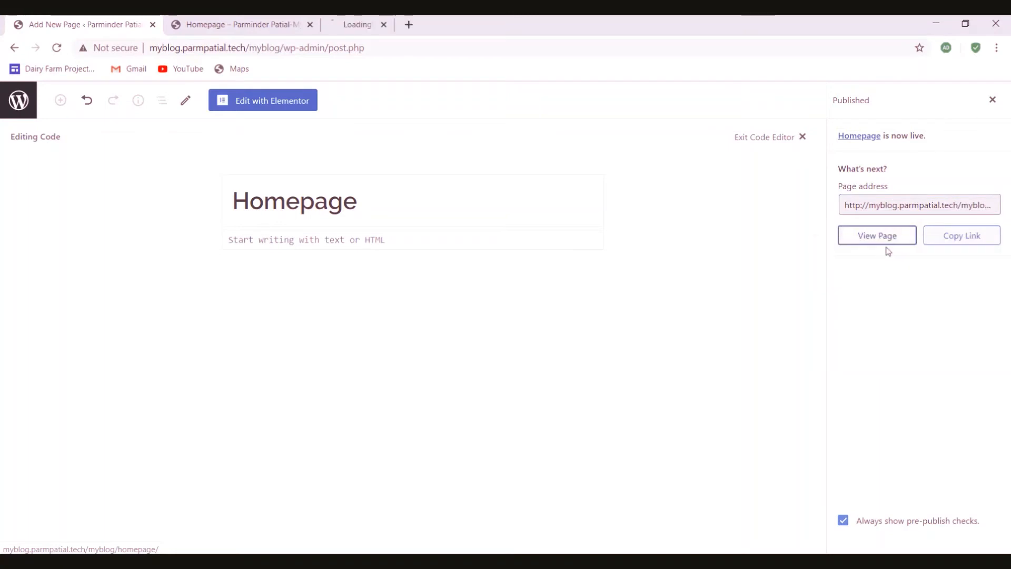
Step: Copy the published page's link and load it in a new browser tab
{"action": "left_click", "coordinate": [965, 238]}
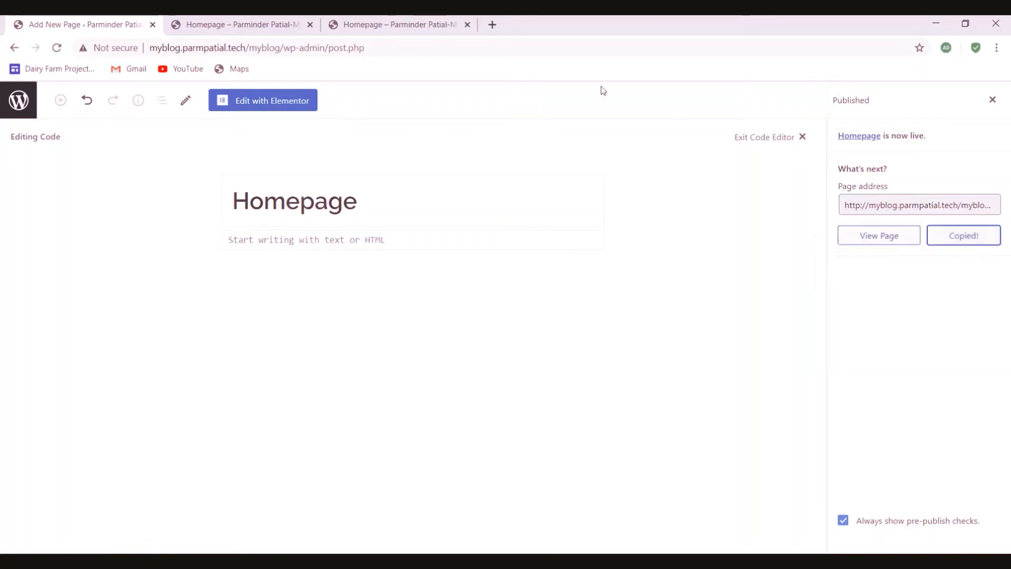
{"action": "left_click", "coordinate": [494, 24]}
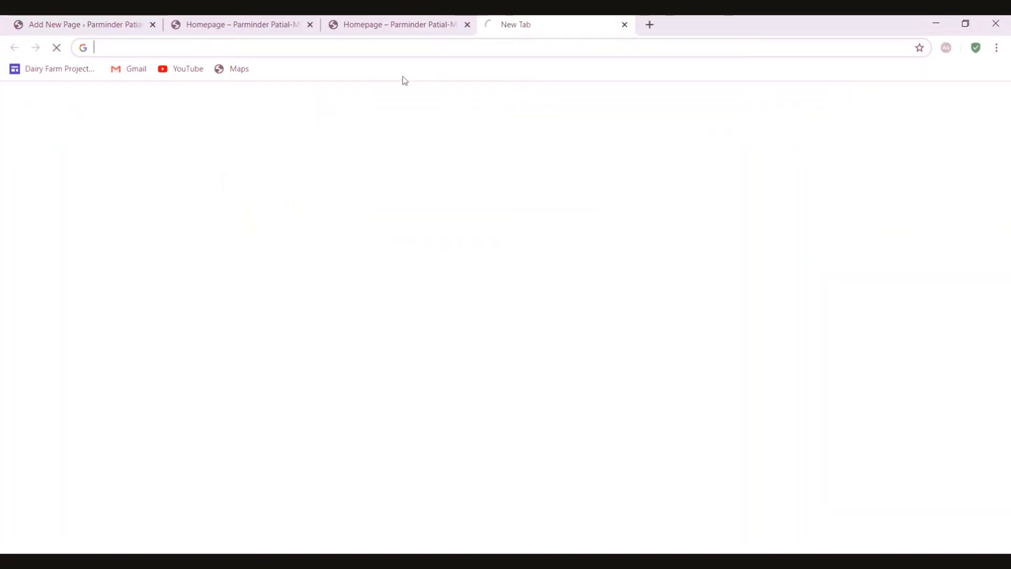
{"action": "left_click", "coordinate": [395, 49]}
{"action": "key", "text": "ctrl+v"}
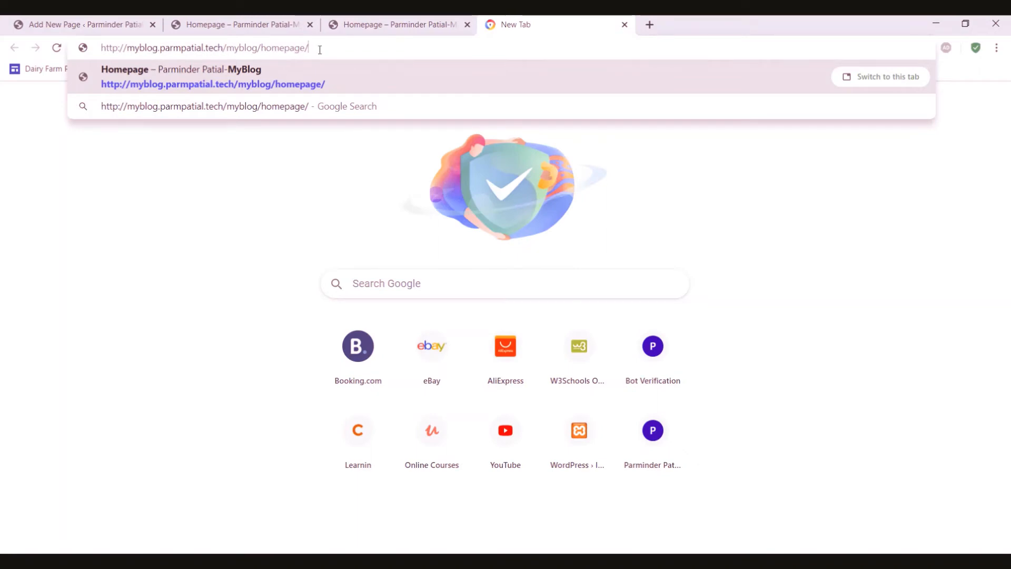
{"action": "key", "text": "Return"}
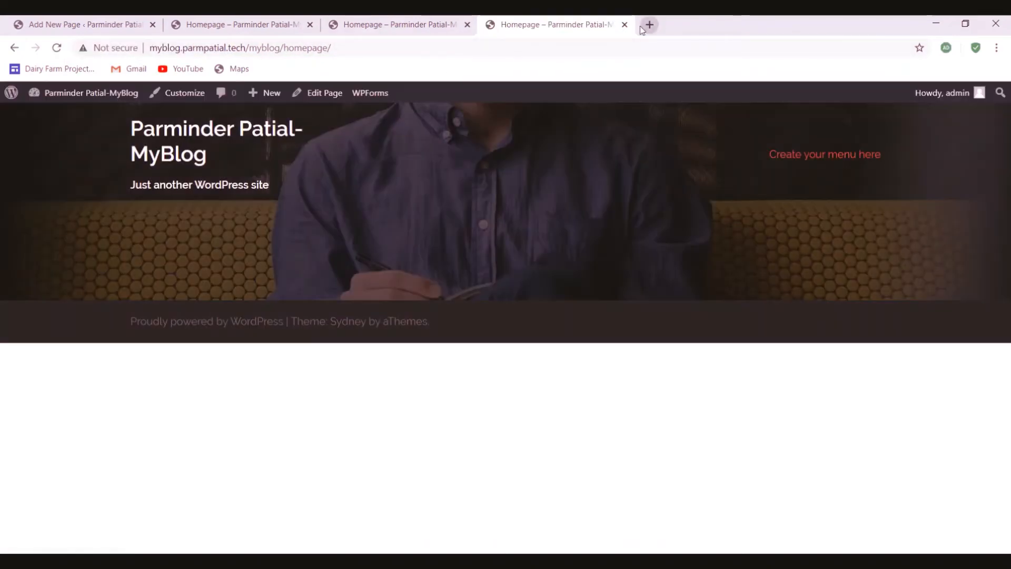
Step: Close all the Homepage preview tabs and return to the page editor
{"action": "left_click", "coordinate": [625, 26]}
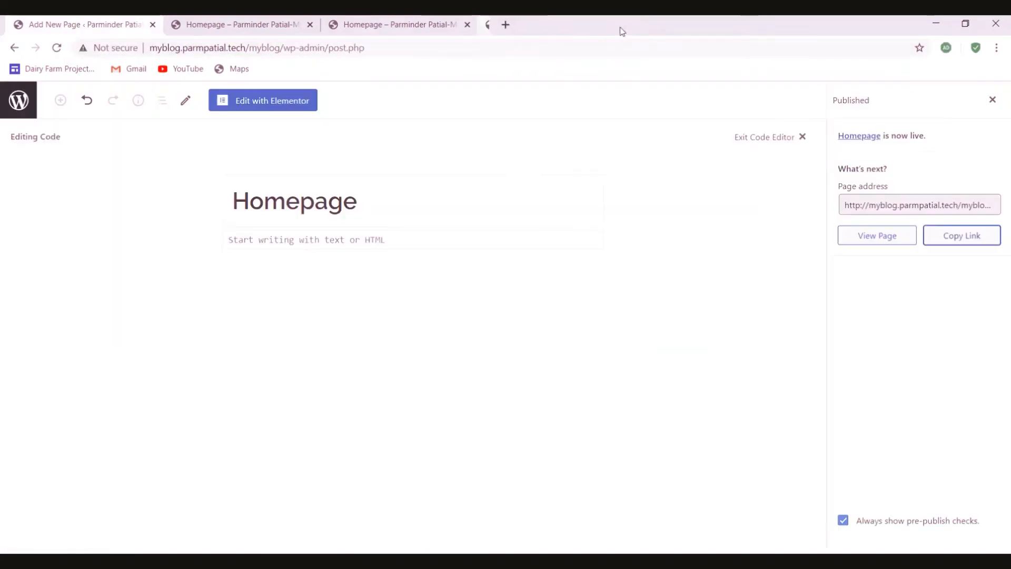
{"action": "left_click", "coordinate": [468, 25]}
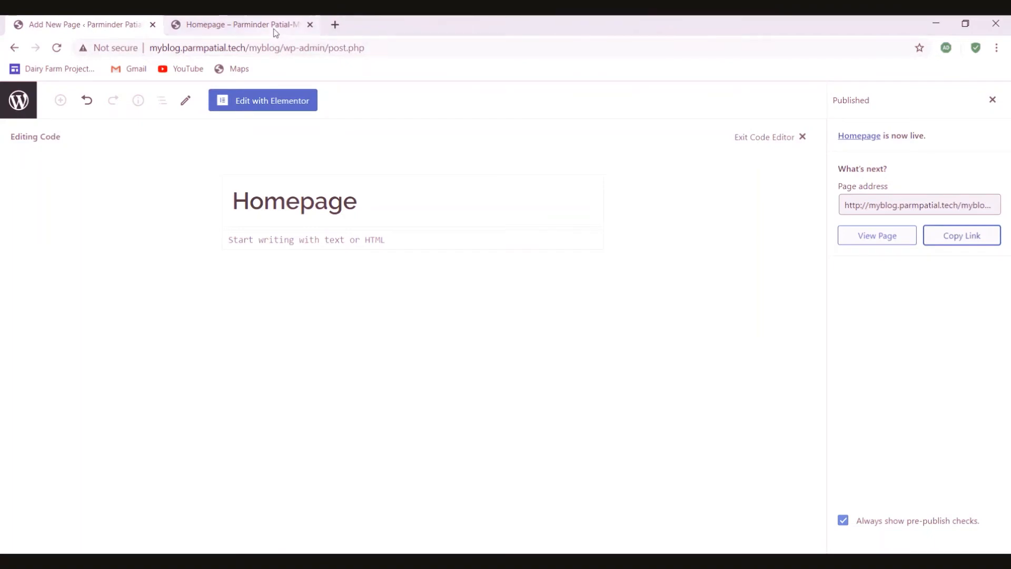
{"action": "left_click", "coordinate": [271, 26]}
{"action": "left_click", "coordinate": [311, 24]}
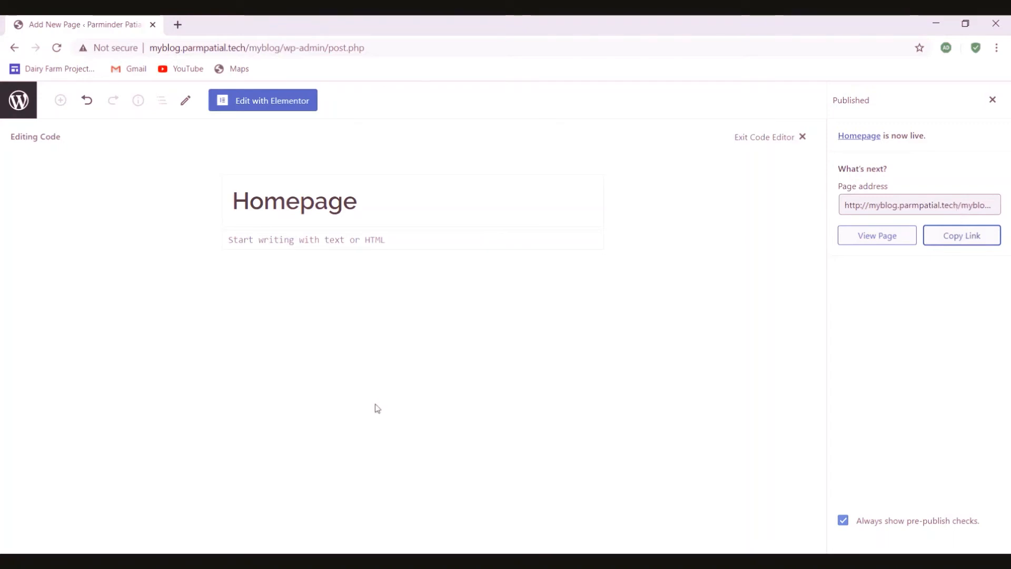
Step: Create a new page titled "Blog" with the default template and publish it
{"action": "left_click", "coordinate": [19, 102]}
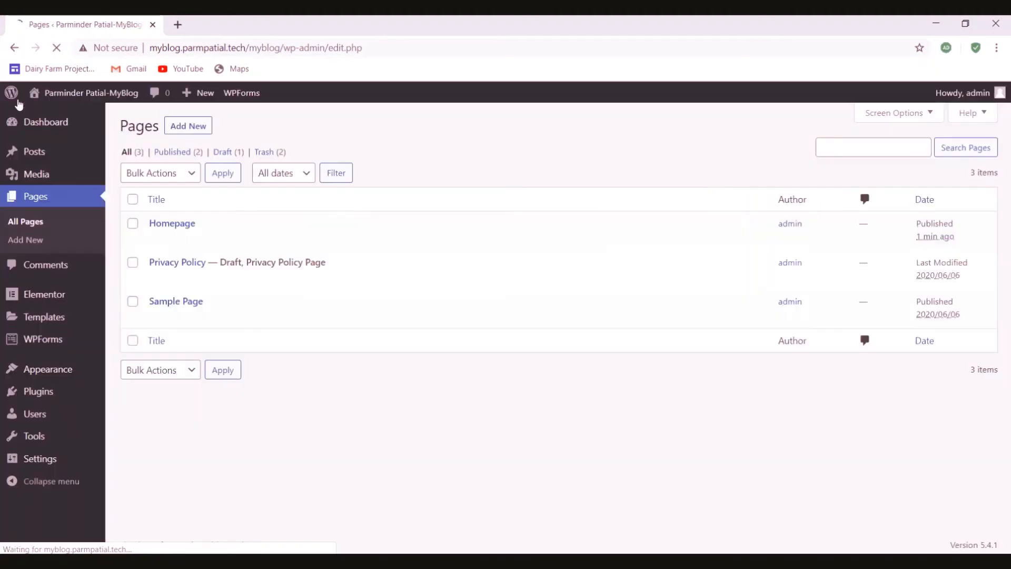
{"action": "mouse_move", "coordinate": [158, 235]}
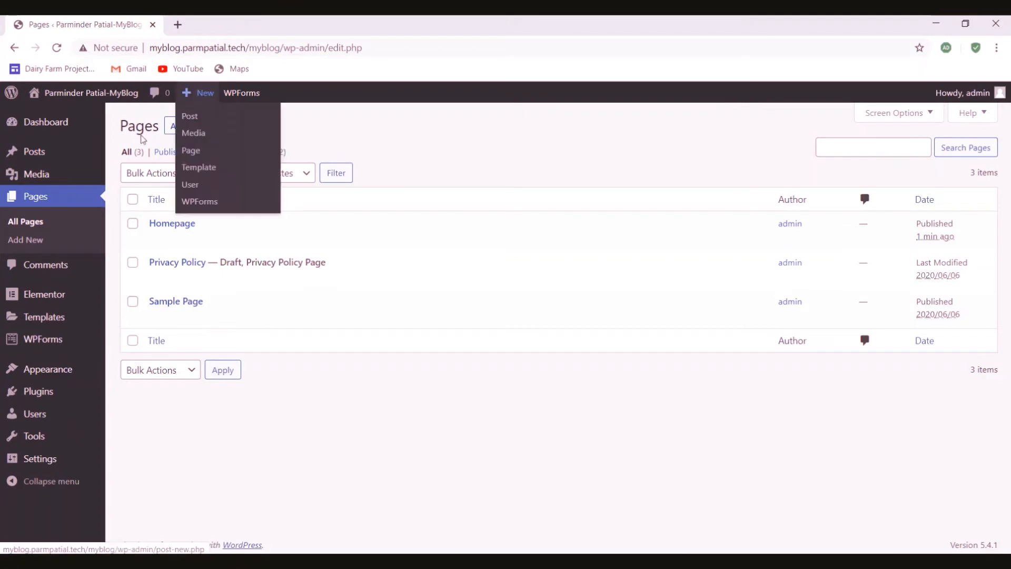
{"action": "mouse_move", "coordinate": [205, 100]}
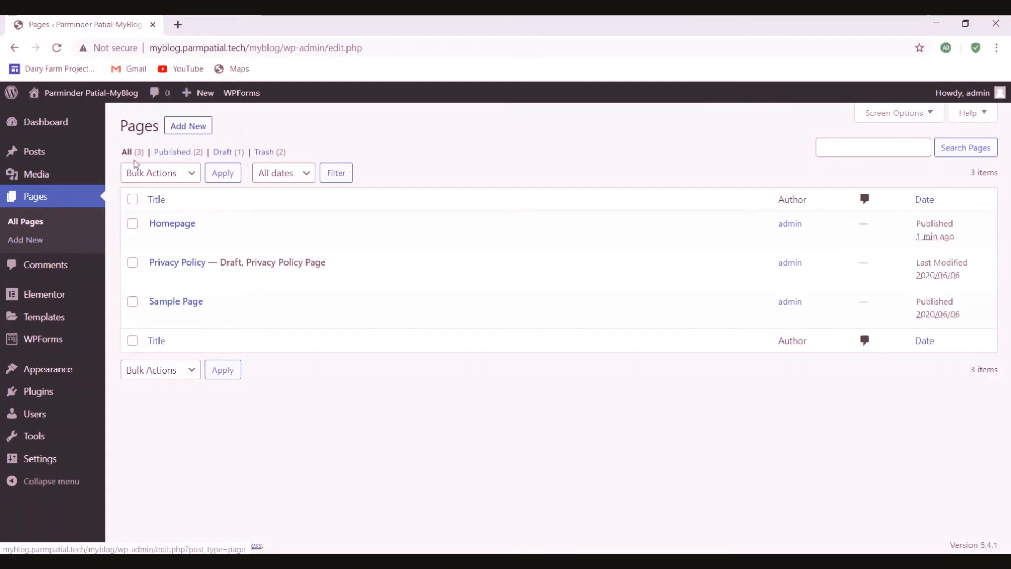
{"action": "left_click", "coordinate": [197, 127]}
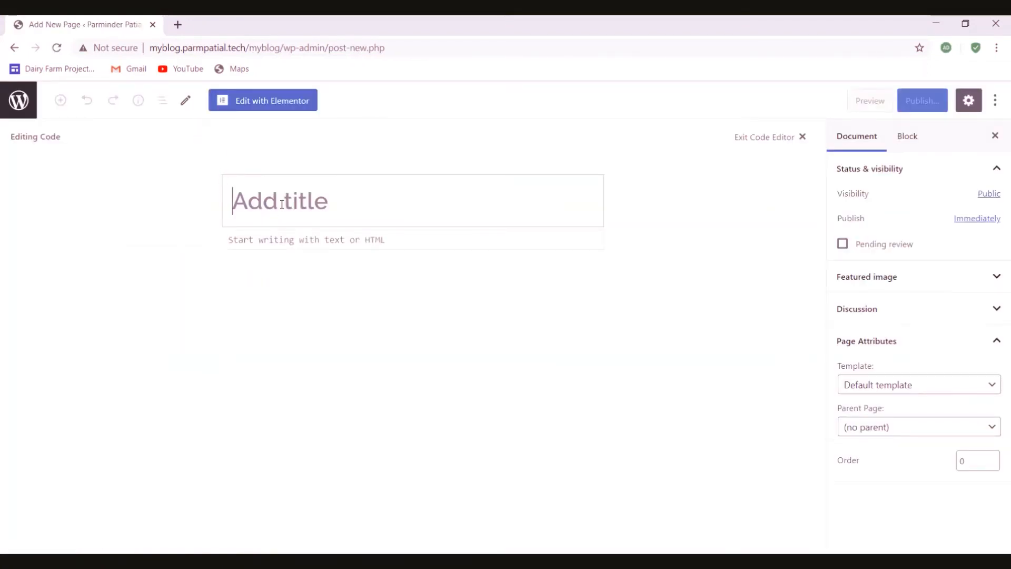
{"action": "type", "text": "B"}
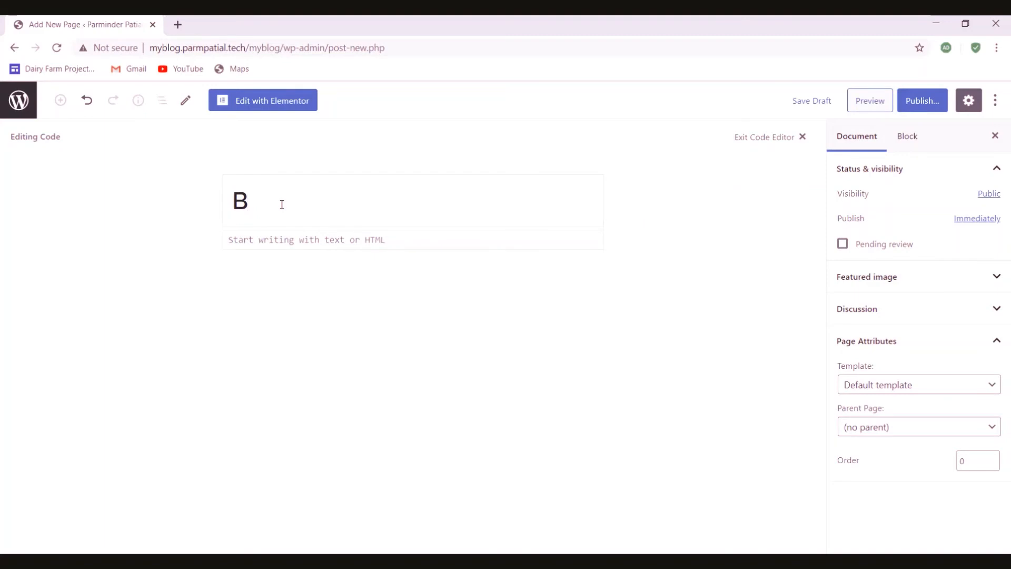
{"action": "type", "text": "log"}
{"action": "left_click", "coordinate": [923, 102]}
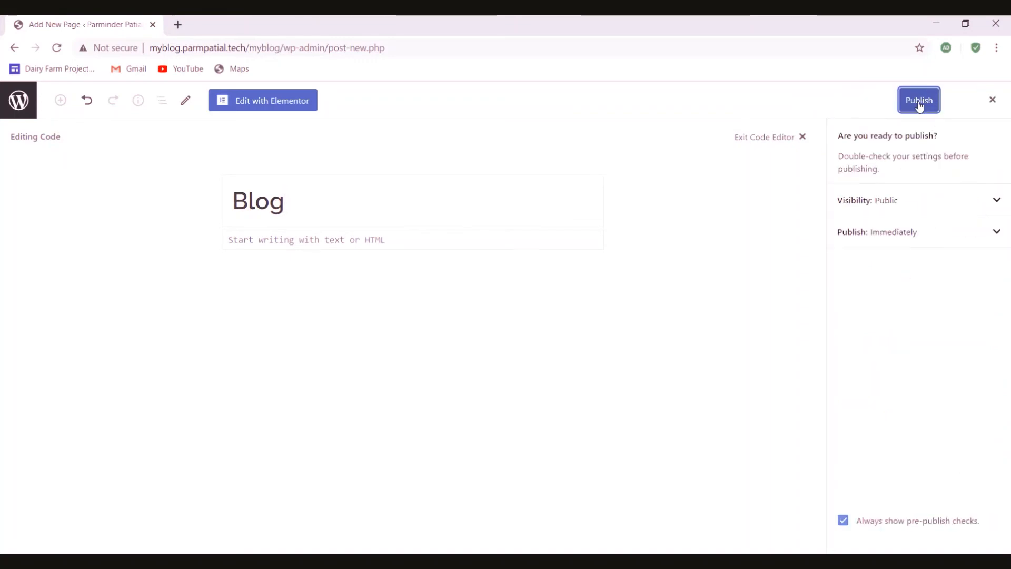
{"action": "left_click", "coordinate": [919, 101]}
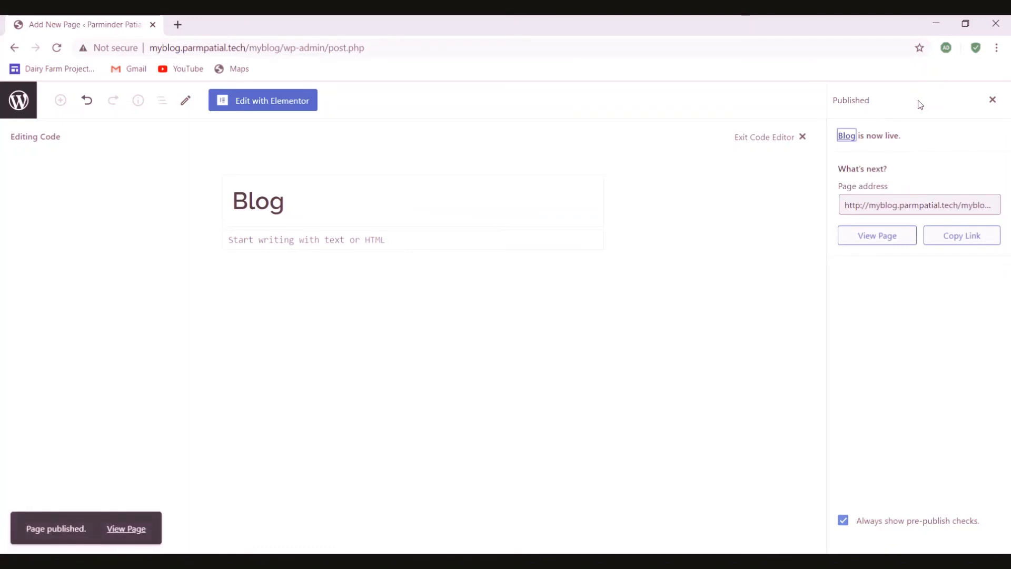
Step: View the published Blog page in a new browser tab, look through it and close the tab
{"action": "right_click", "coordinate": [867, 236]}
{"action": "left_click", "coordinate": [868, 245]}
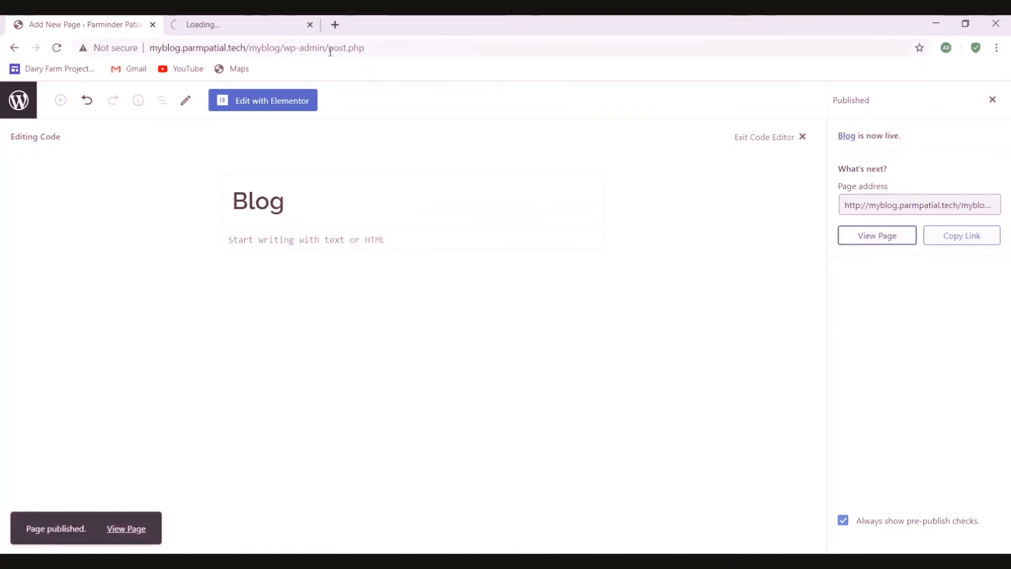
{"action": "left_click", "coordinate": [258, 27]}
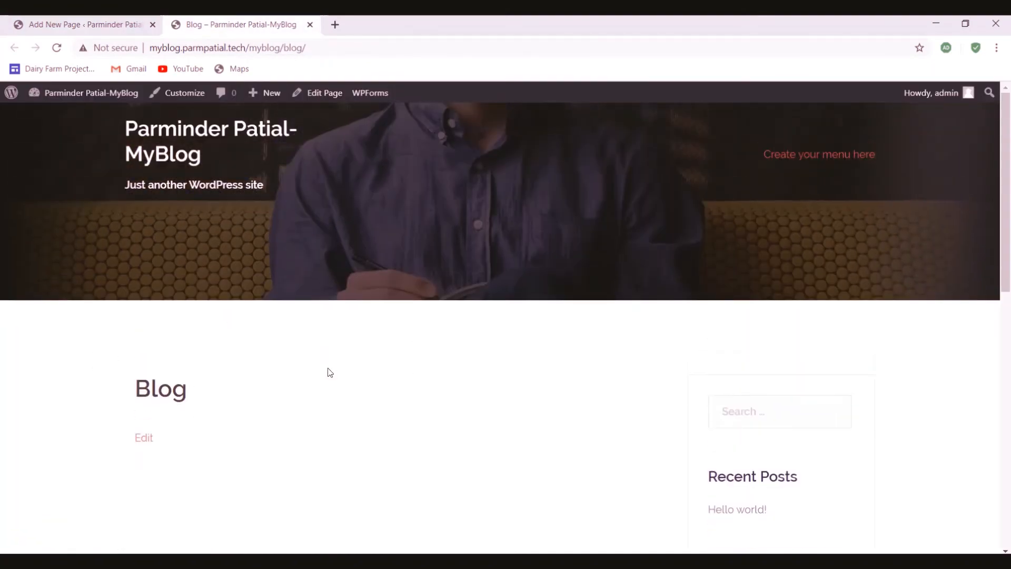
{"action": "scroll", "coordinate": [329, 366], "scroll_direction": "down", "scroll_amount": 4}
{"action": "scroll", "coordinate": [327, 363], "scroll_direction": "up", "scroll_amount": 4}
{"action": "left_click", "coordinate": [310, 24]}
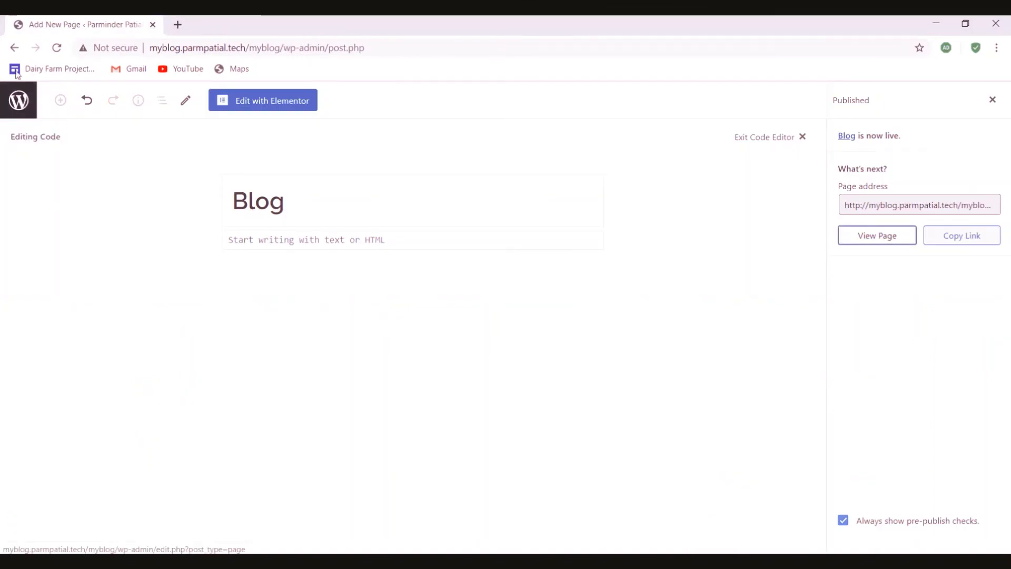
Step: In the Reading settings, make the site's homepage display a static page and choose Homepage as that page
{"action": "left_click", "coordinate": [11, 105]}
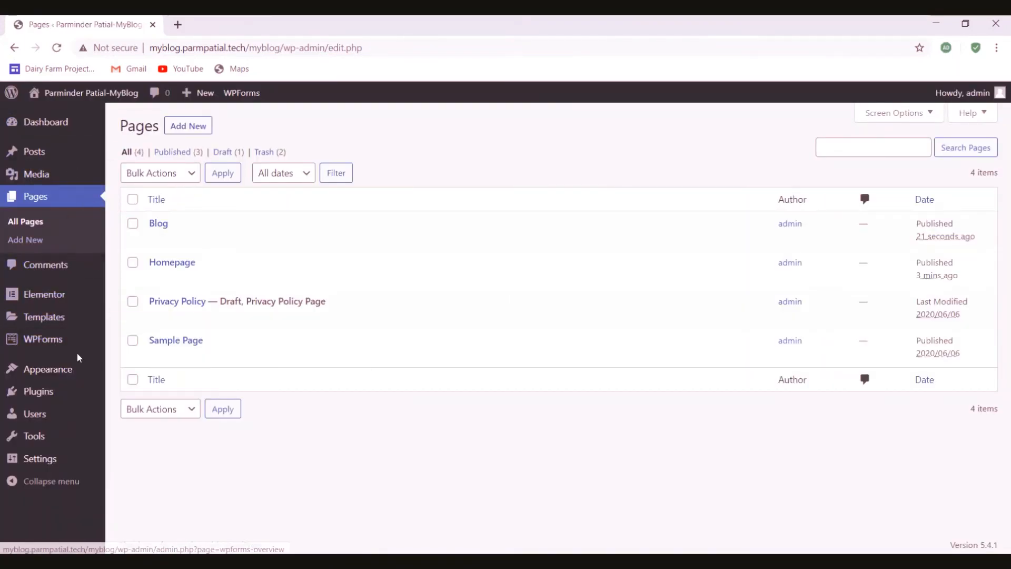
{"action": "mouse_move", "coordinate": [42, 467]}
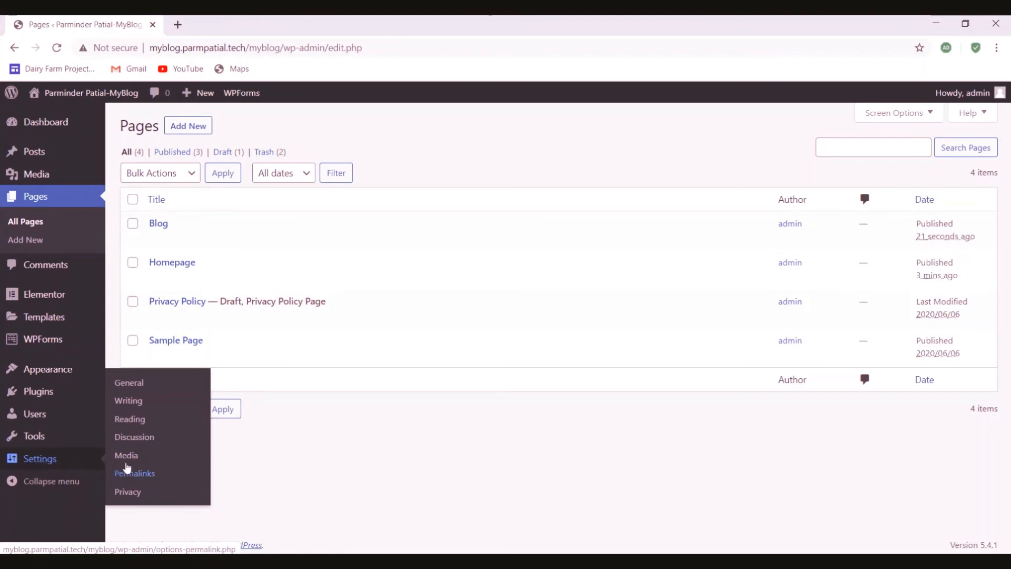
{"action": "left_click", "coordinate": [130, 419]}
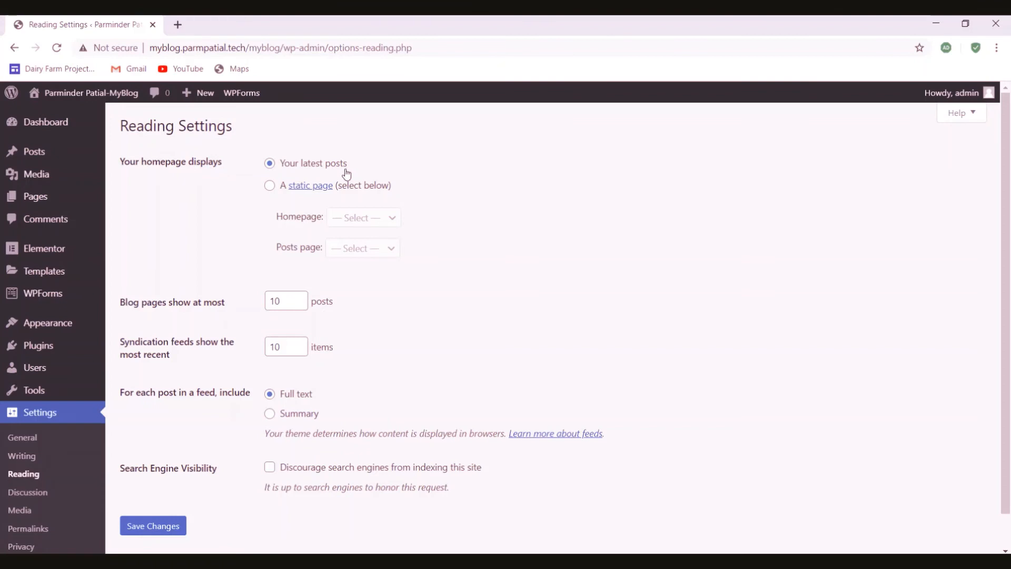
{"action": "left_click", "coordinate": [270, 186]}
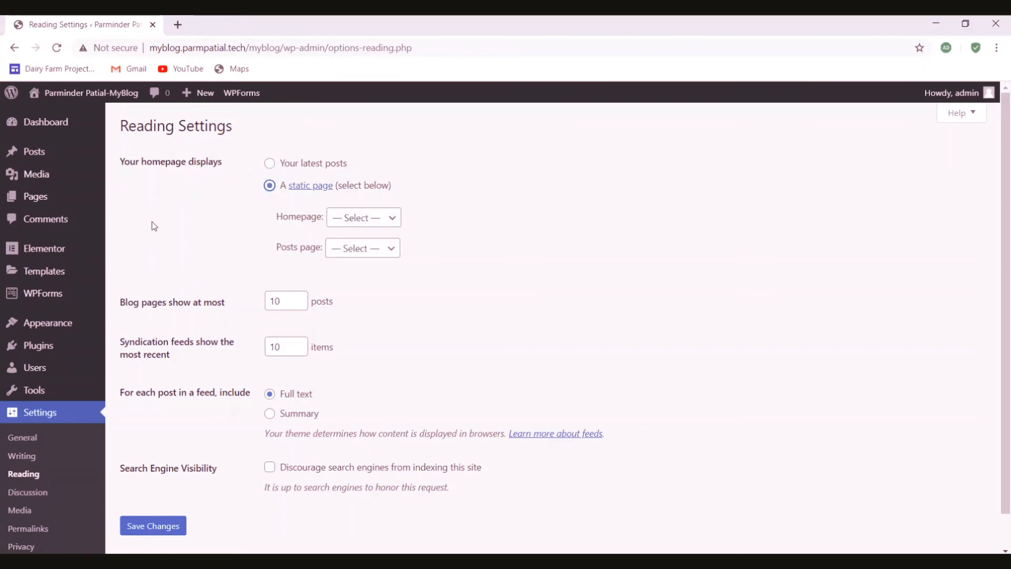
{"action": "left_click", "coordinate": [363, 220]}
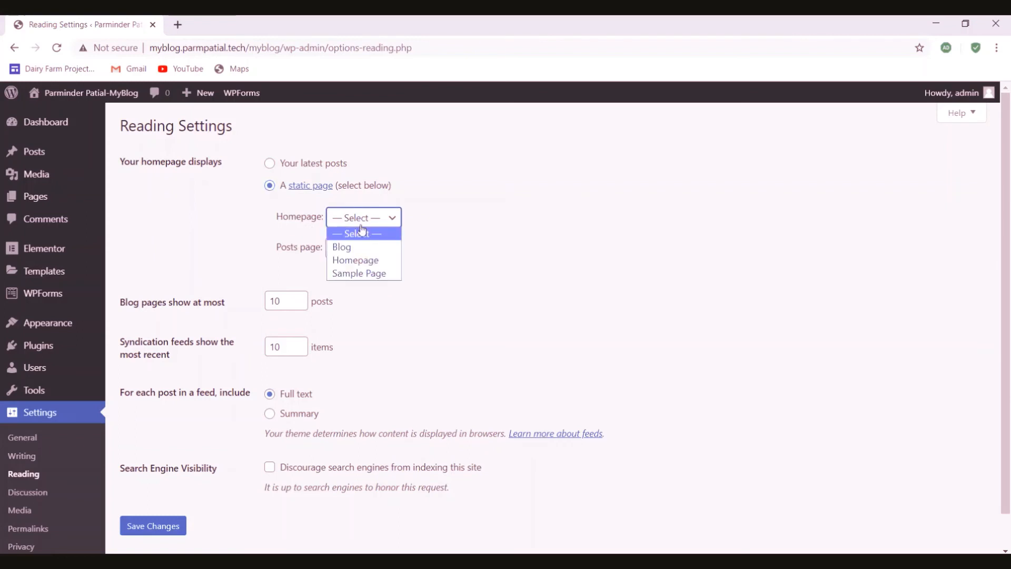
{"action": "left_click", "coordinate": [360, 262]}
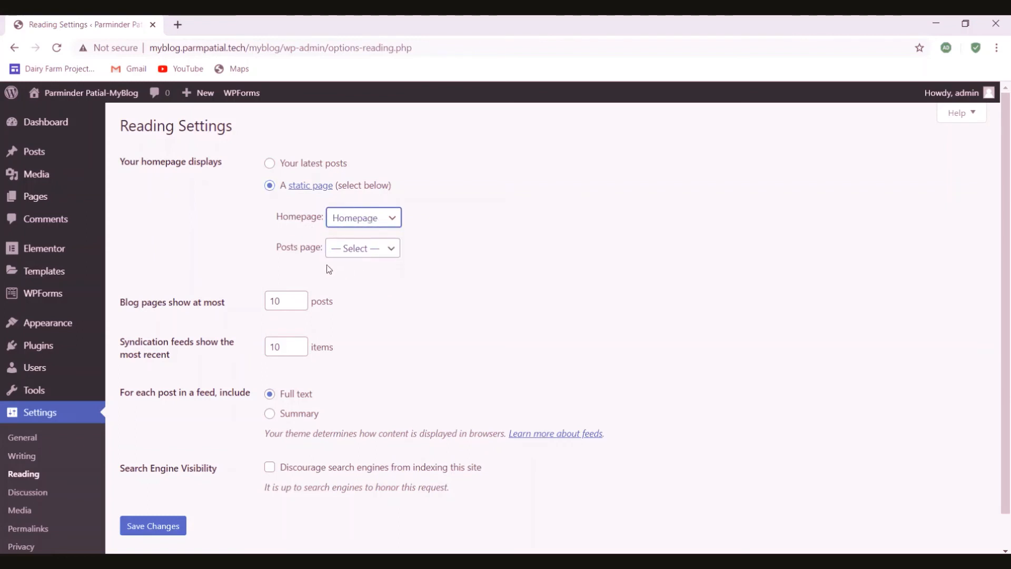
Step: Assign the Blog page as the posts page and save the reading settings
{"action": "left_click", "coordinate": [361, 250]}
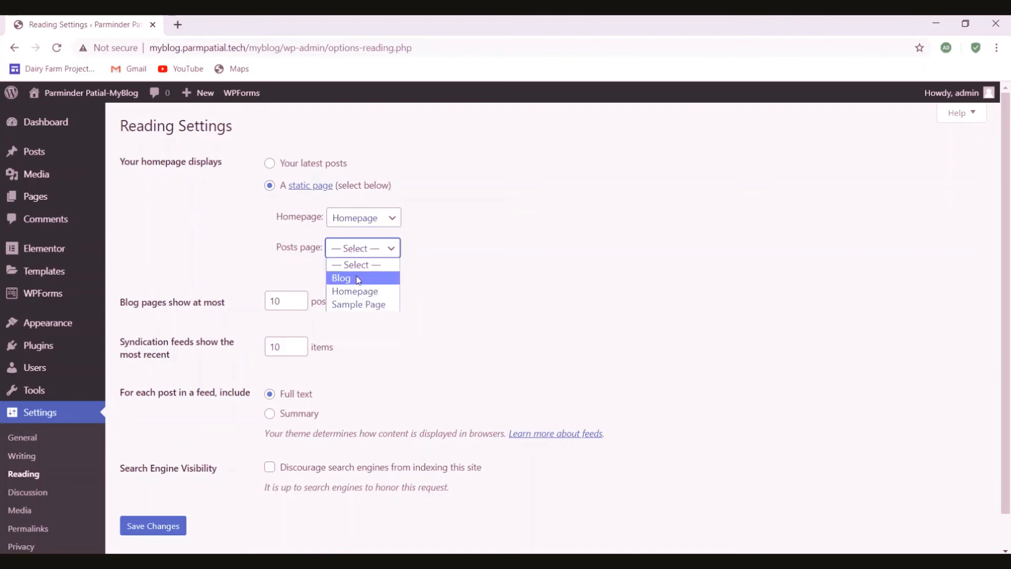
{"action": "left_click", "coordinate": [358, 279]}
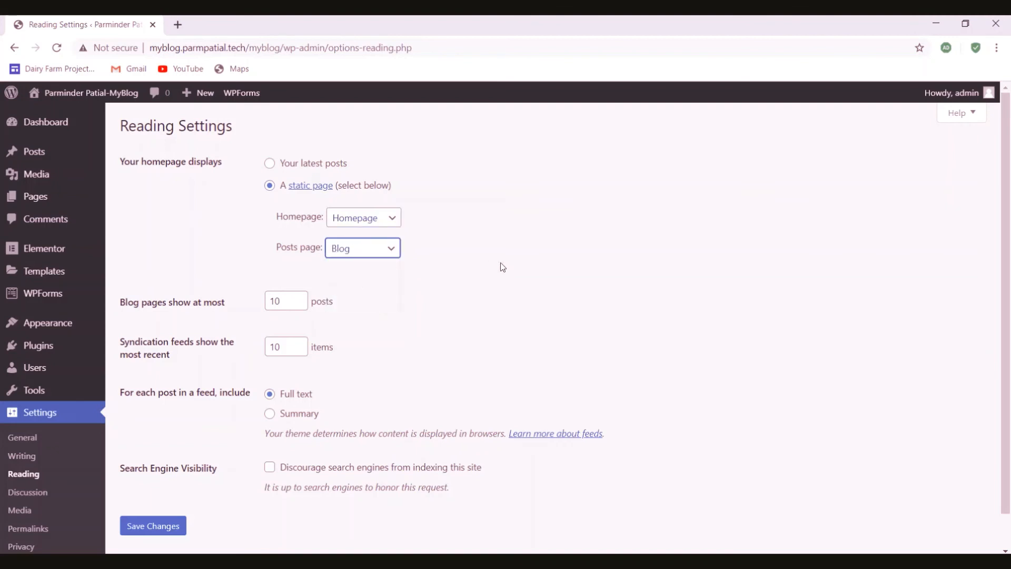
{"action": "scroll", "coordinate": [501, 267], "scroll_direction": "down", "scroll_amount": 1}
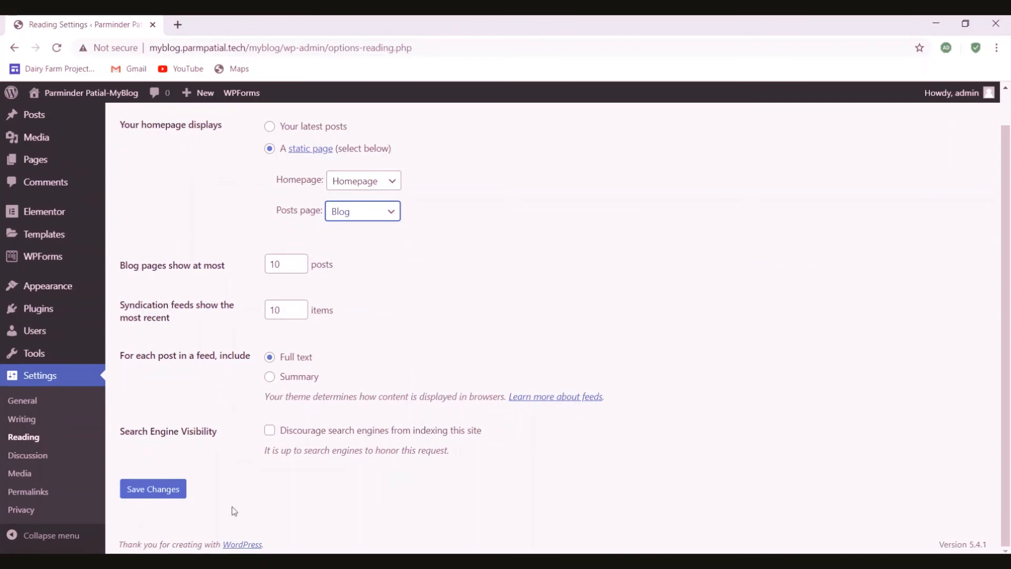
{"action": "left_click", "coordinate": [150, 494]}
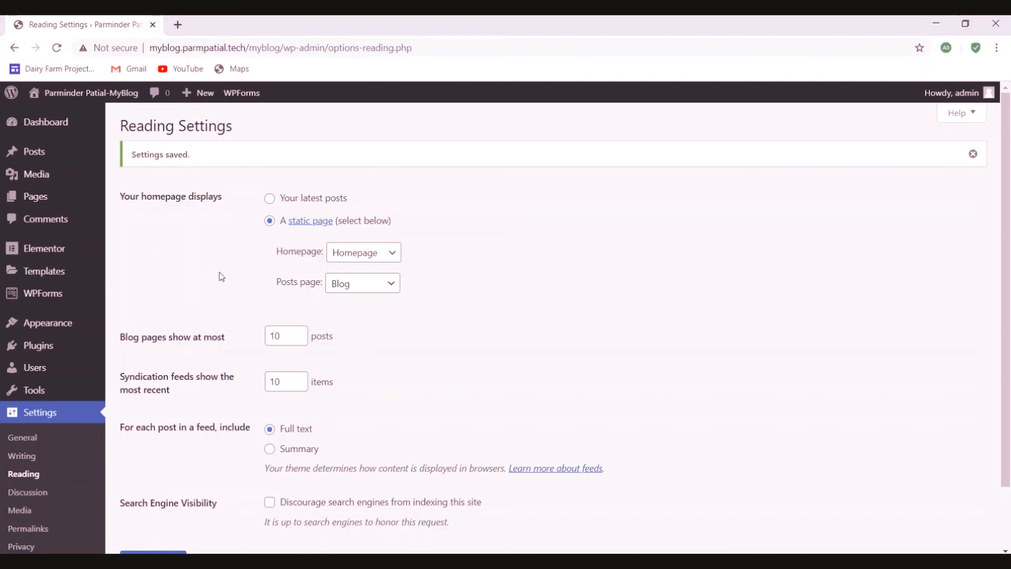
Step: Visit the live site in a new browser tab and open its front page for editing
{"action": "mouse_move", "coordinate": [84, 95]}
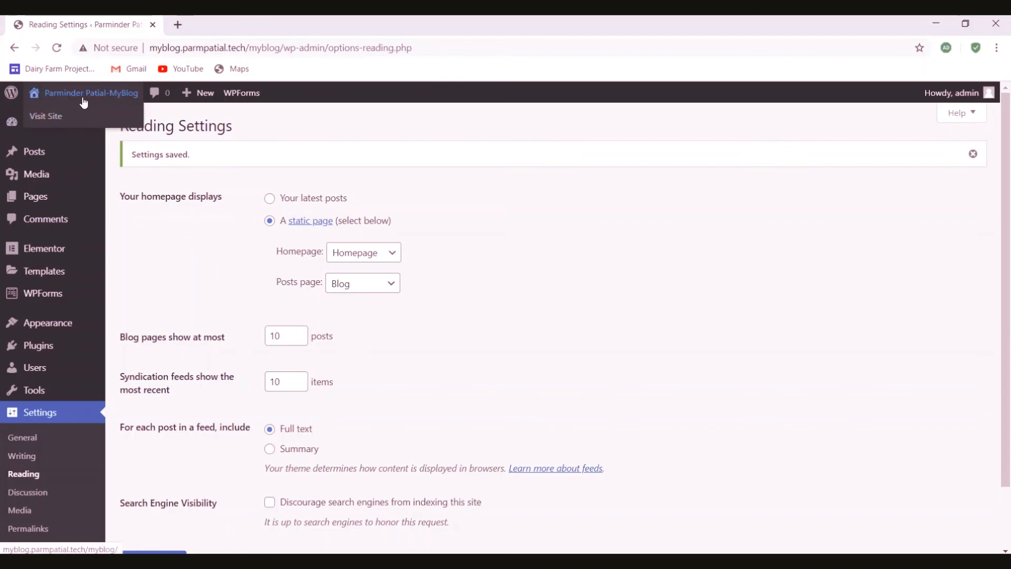
{"action": "right_click", "coordinate": [46, 120]}
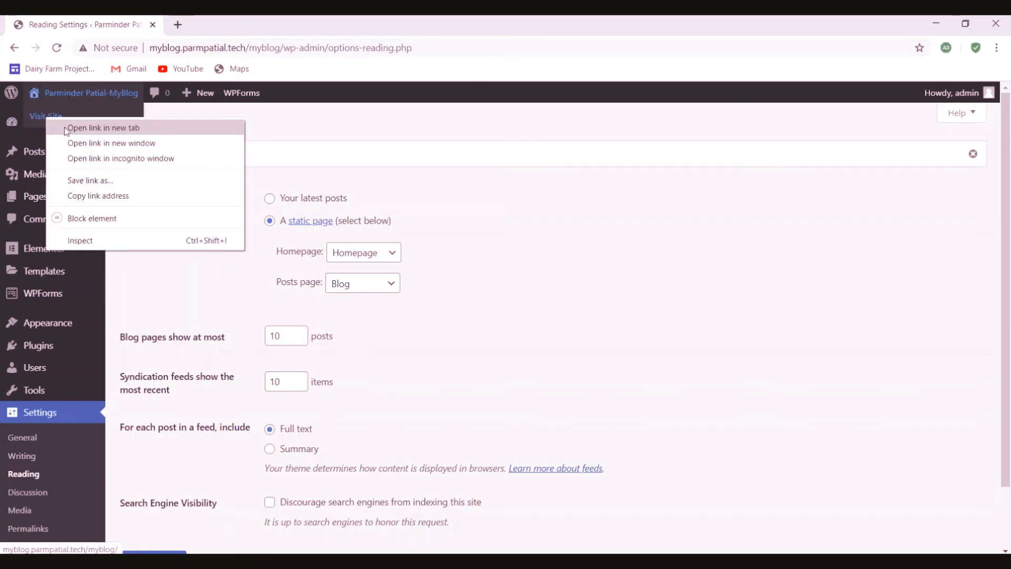
{"action": "left_click", "coordinate": [106, 127]}
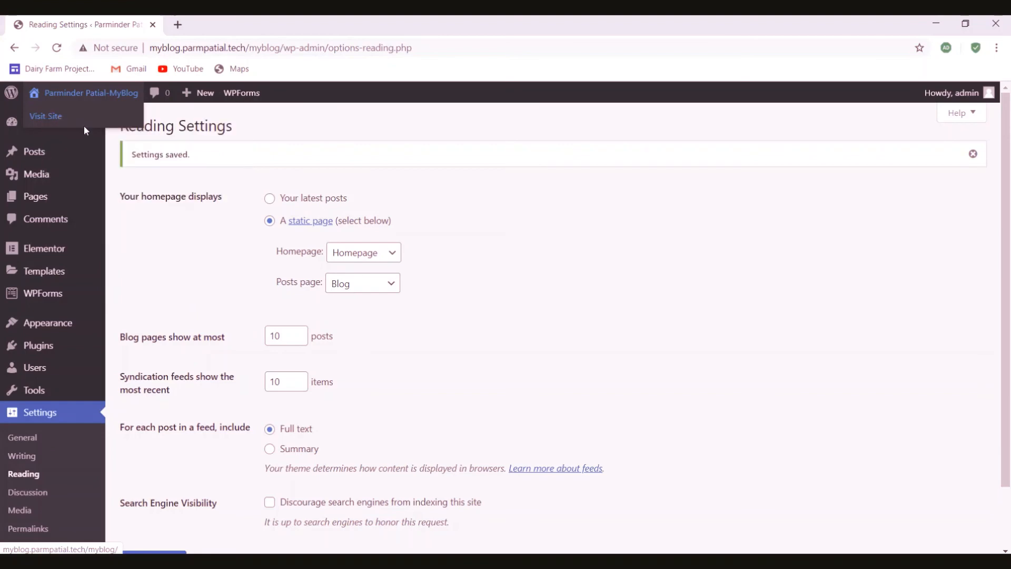
{"action": "left_click", "coordinate": [216, 25]}
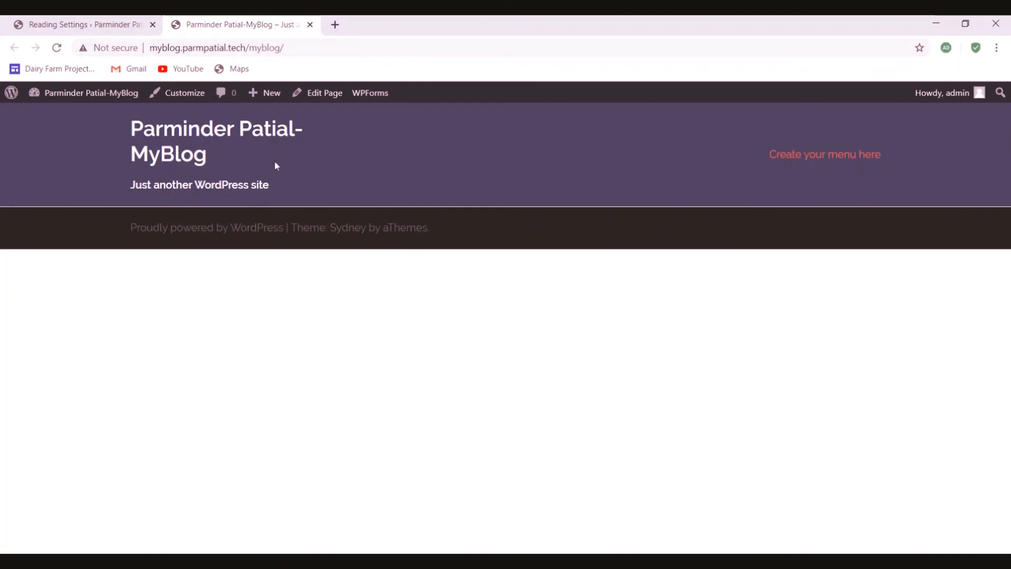
{"action": "mouse_move", "coordinate": [273, 96]}
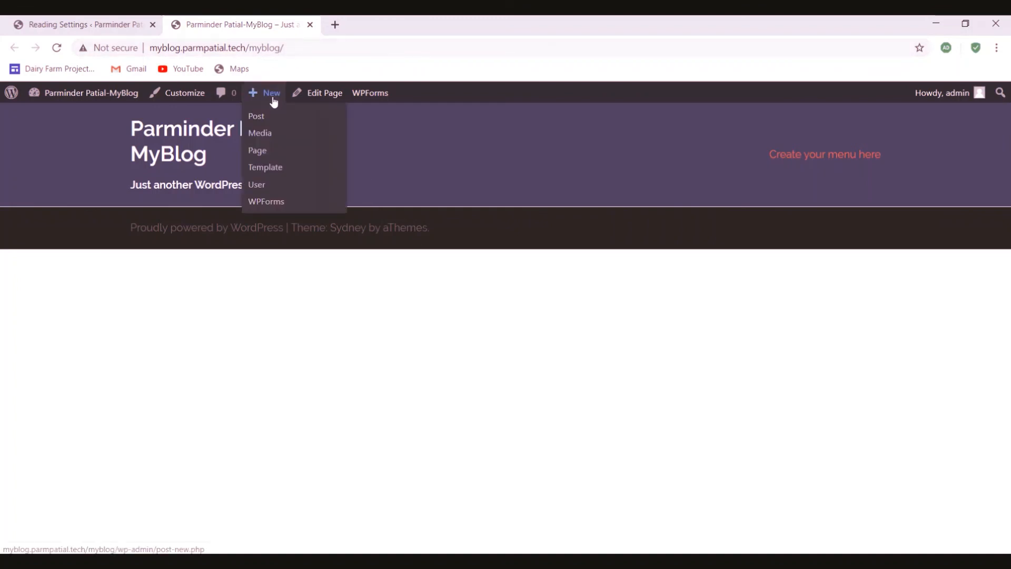
{"action": "left_click", "coordinate": [322, 99]}
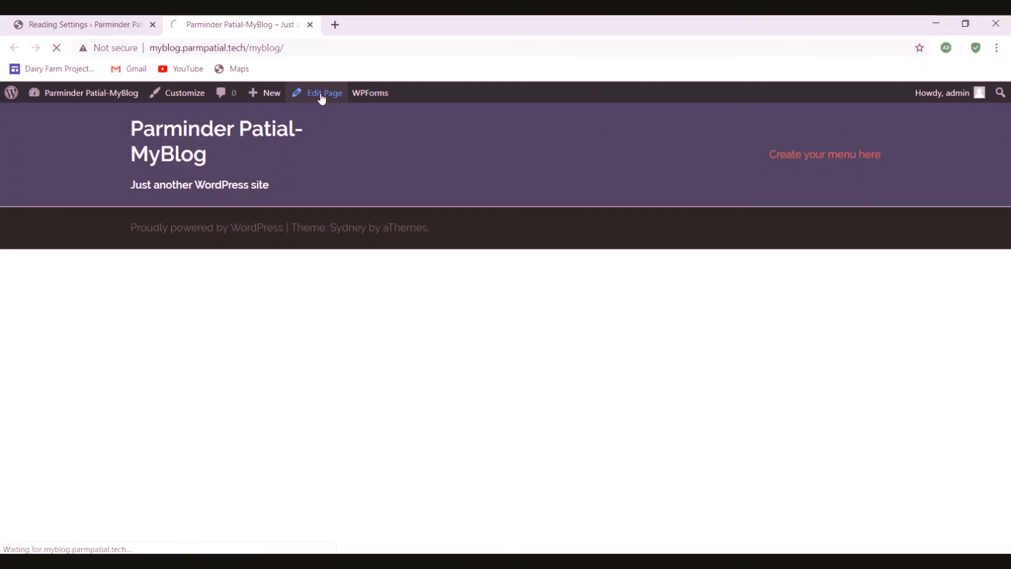